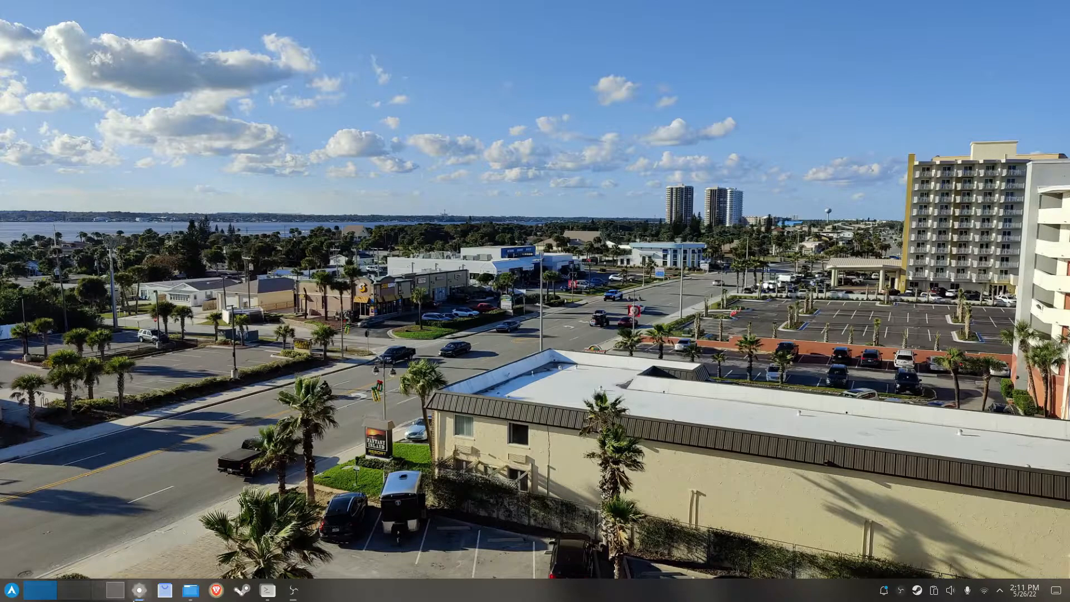
Open System Settings and go to the Global Theme page of the Appearance section.
{"action": "left_click", "coordinate": [139, 590]}
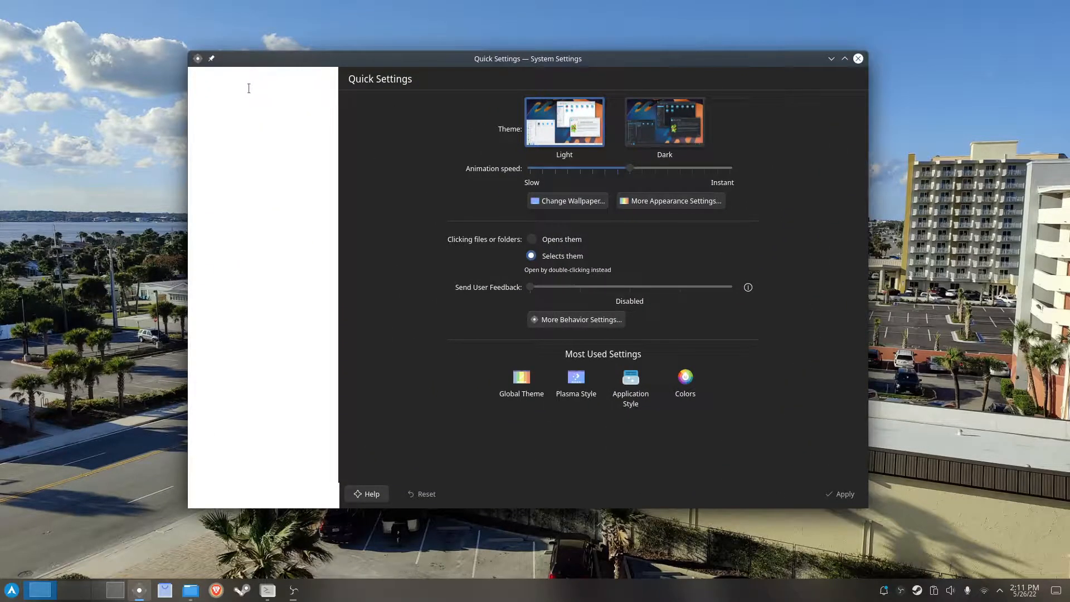
{"action": "left_click", "coordinate": [858, 58]}
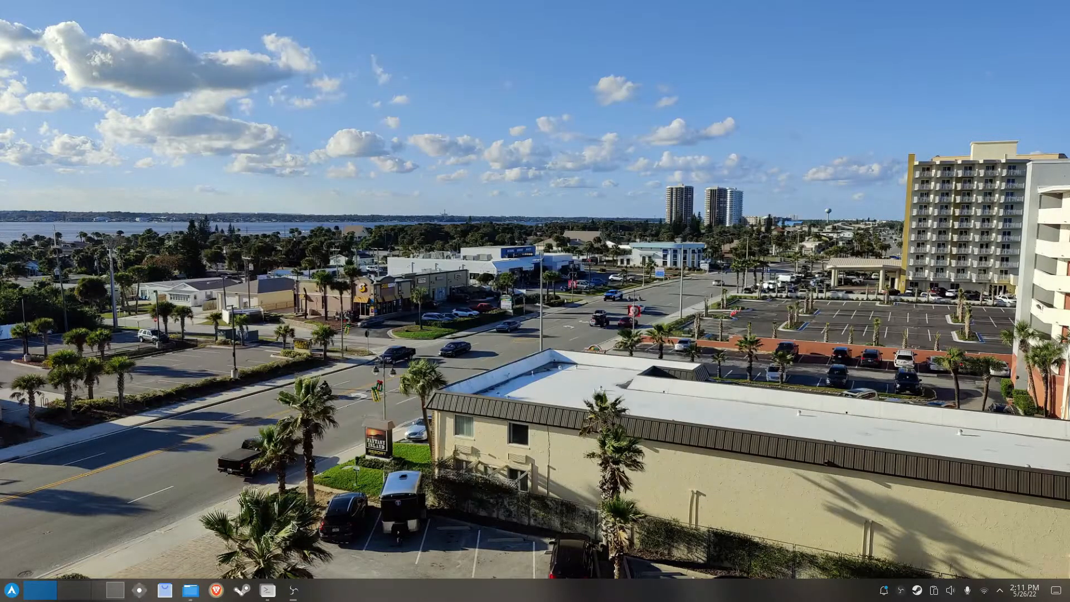
{"action": "left_click", "coordinate": [139, 592]}
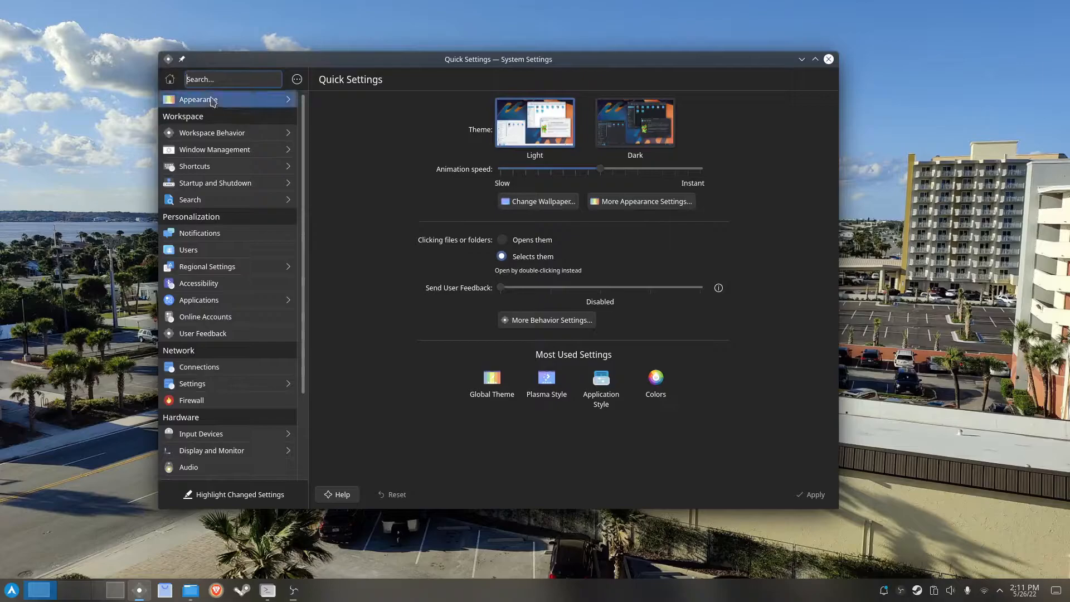
{"action": "left_click", "coordinate": [212, 101]}
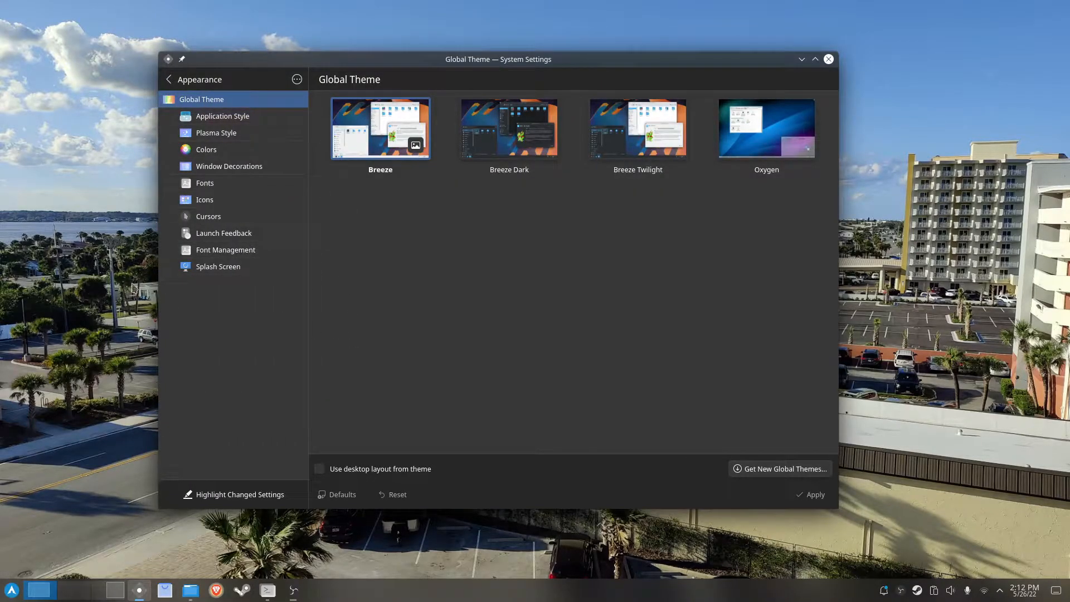
{"action": "left_click", "coordinate": [205, 79]}
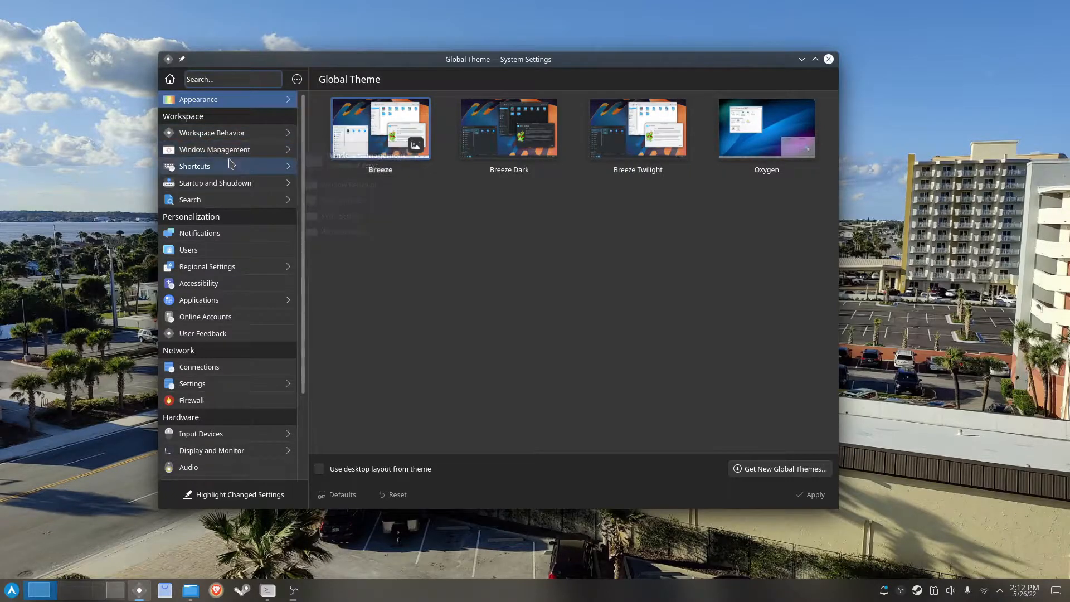
{"action": "left_click", "coordinate": [206, 100]}
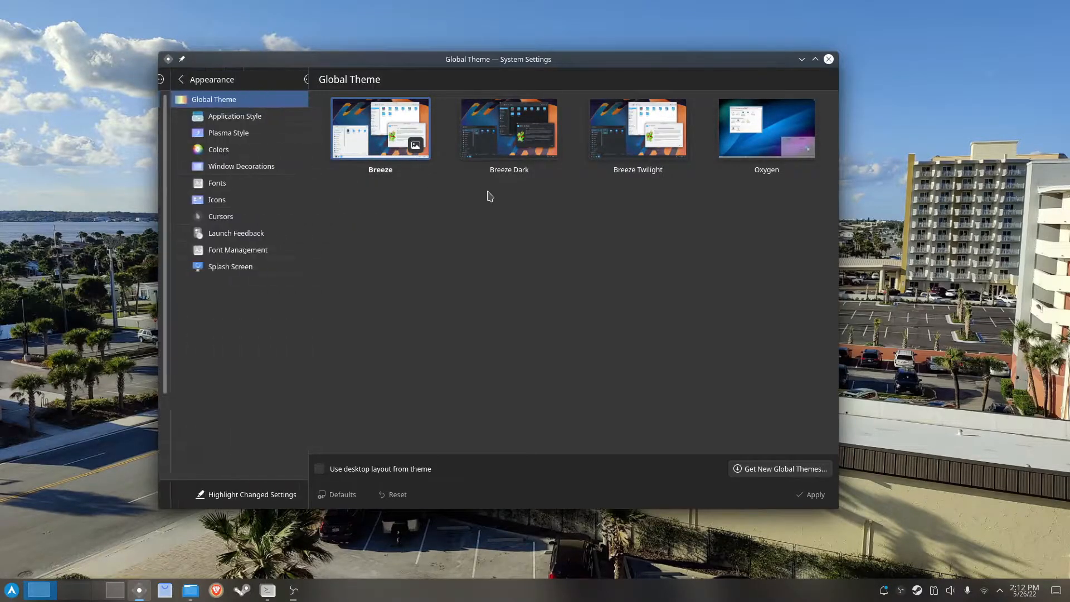
{"action": "left_click_drag", "start_coordinate": [245, 61], "coordinate": [228, 62]}
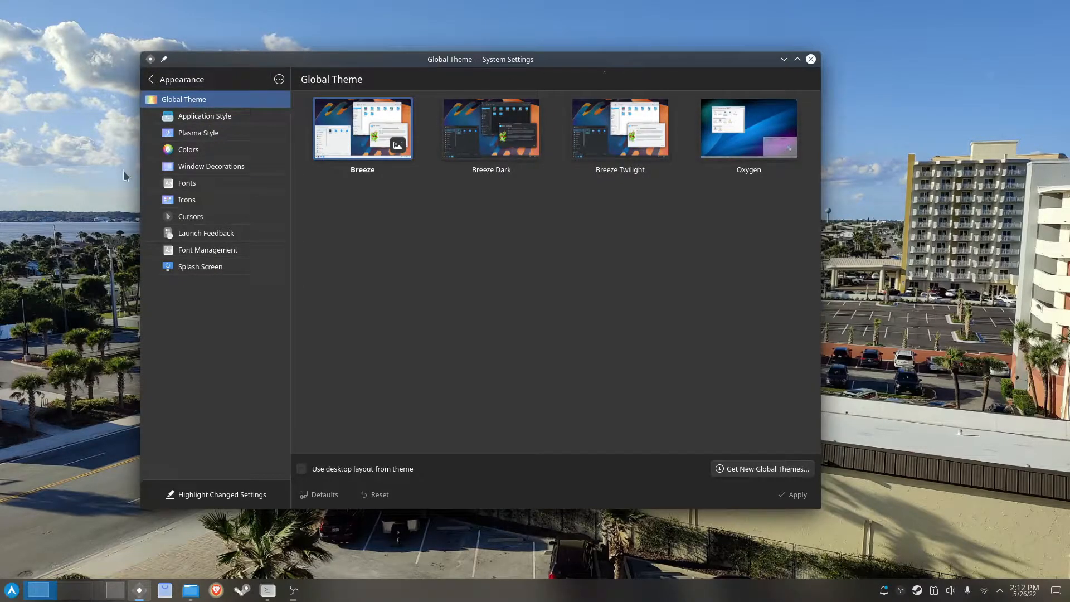
Examine the available application styles and the GNOME/GTK application style settings.
{"action": "left_click", "coordinate": [206, 117]}
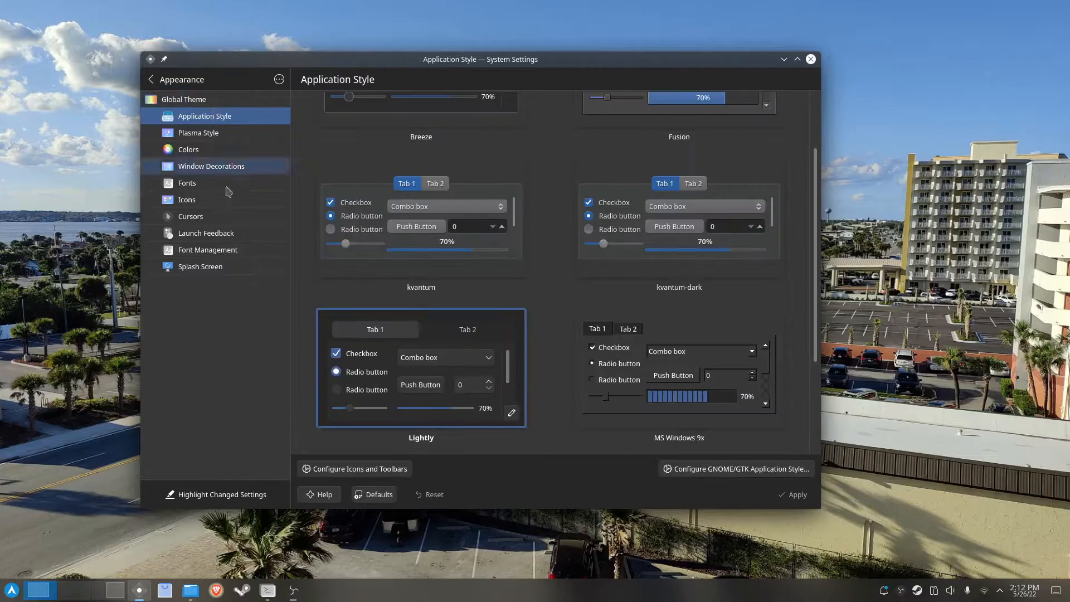
{"action": "scroll", "coordinate": [532, 298], "scroll_direction": "up", "scroll_amount": 2}
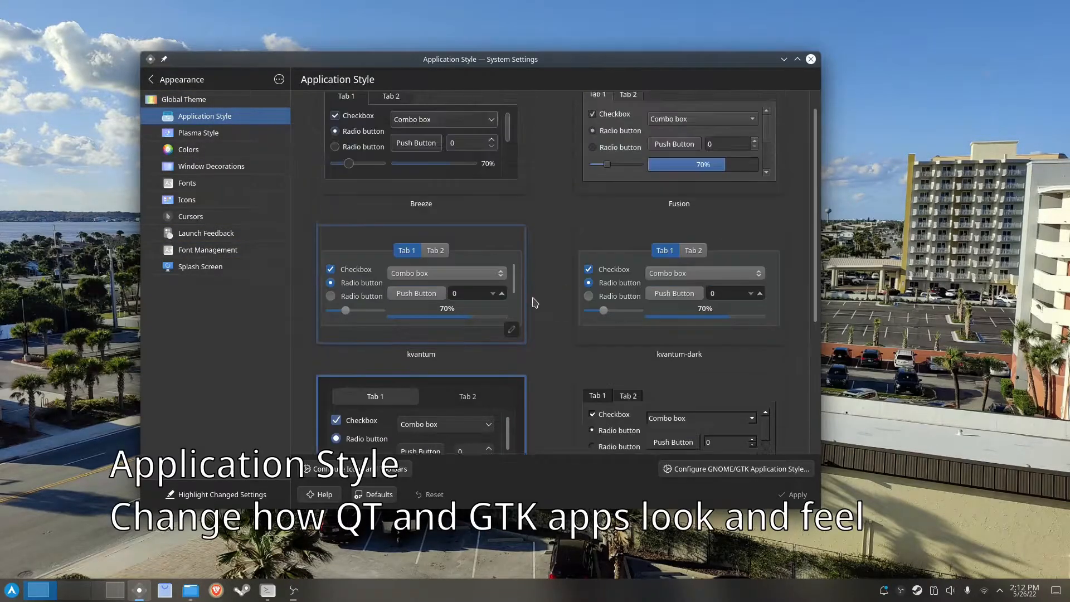
{"action": "left_click_drag", "start_coordinate": [358, 63], "coordinate": [598, 20]}
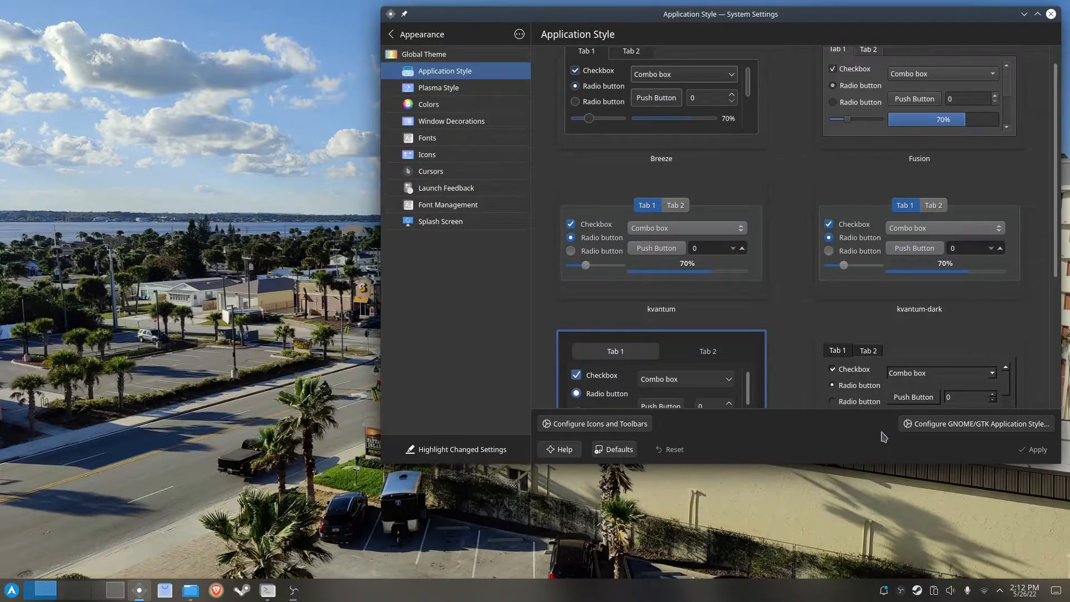
{"action": "left_click", "coordinate": [964, 424]}
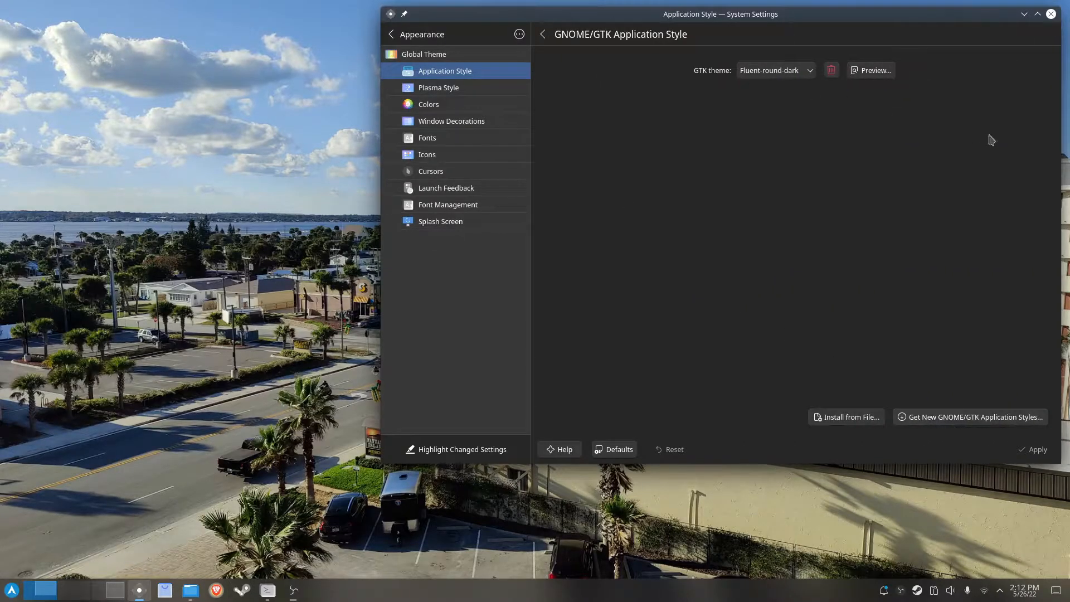
{"action": "left_click", "coordinate": [543, 34]}
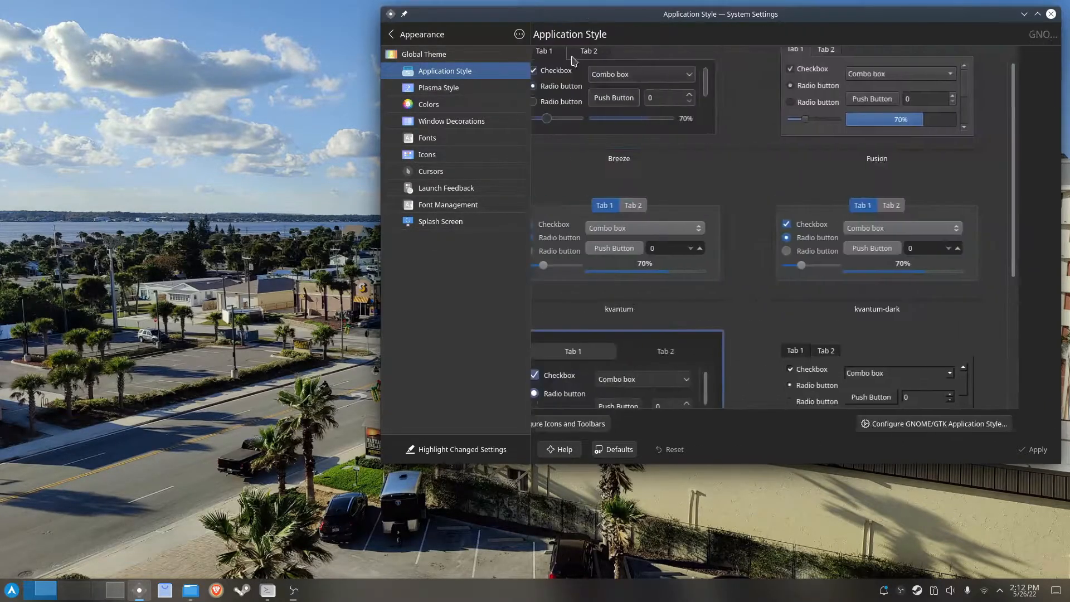
{"action": "scroll", "coordinate": [980, 157], "scroll_direction": "down", "scroll_amount": 4}
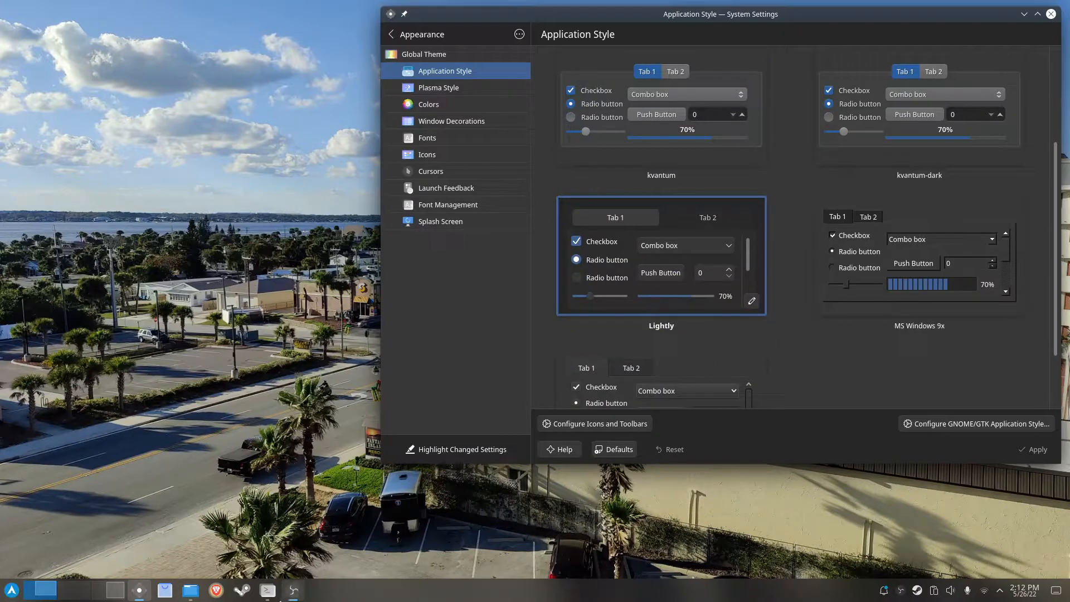
Open the Konsole terminal and the Dolphin file manager alongside the settings window.
{"action": "left_click", "coordinate": [268, 590]}
{"action": "left_click", "coordinate": [191, 590]}
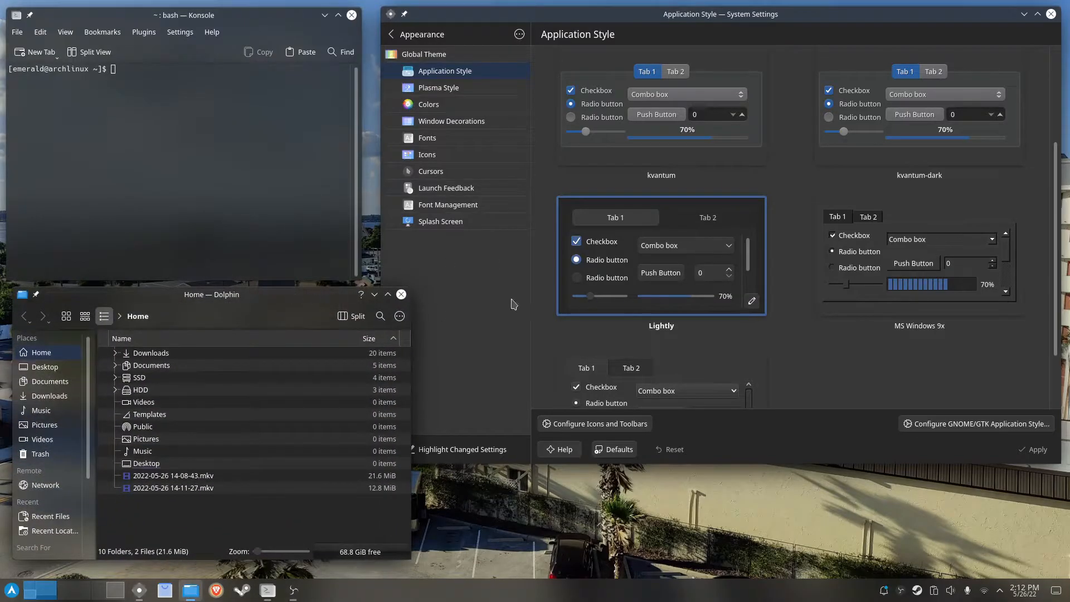
Apply the Breeze application style and switch back to Lightly.
{"action": "scroll", "coordinate": [919, 257], "scroll_direction": "up", "scroll_amount": 3}
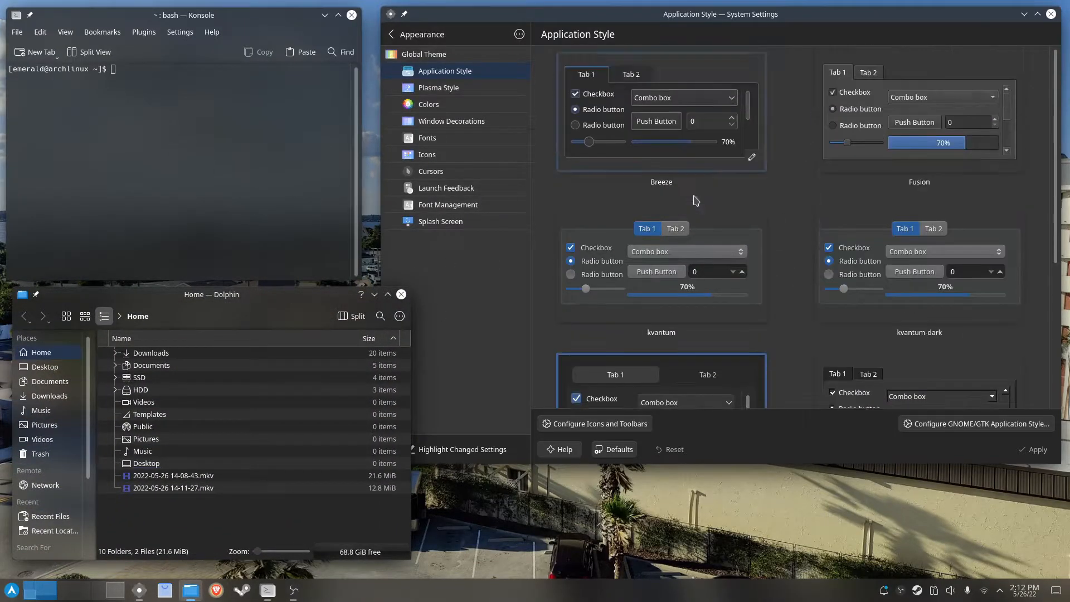
{"action": "scroll", "coordinate": [640, 250], "scroll_direction": "down", "scroll_amount": 3}
{"action": "scroll", "coordinate": [585, 167], "scroll_direction": "up", "scroll_amount": 3}
{"action": "left_click", "coordinate": [585, 167]}
{"action": "left_click", "coordinate": [1036, 449]}
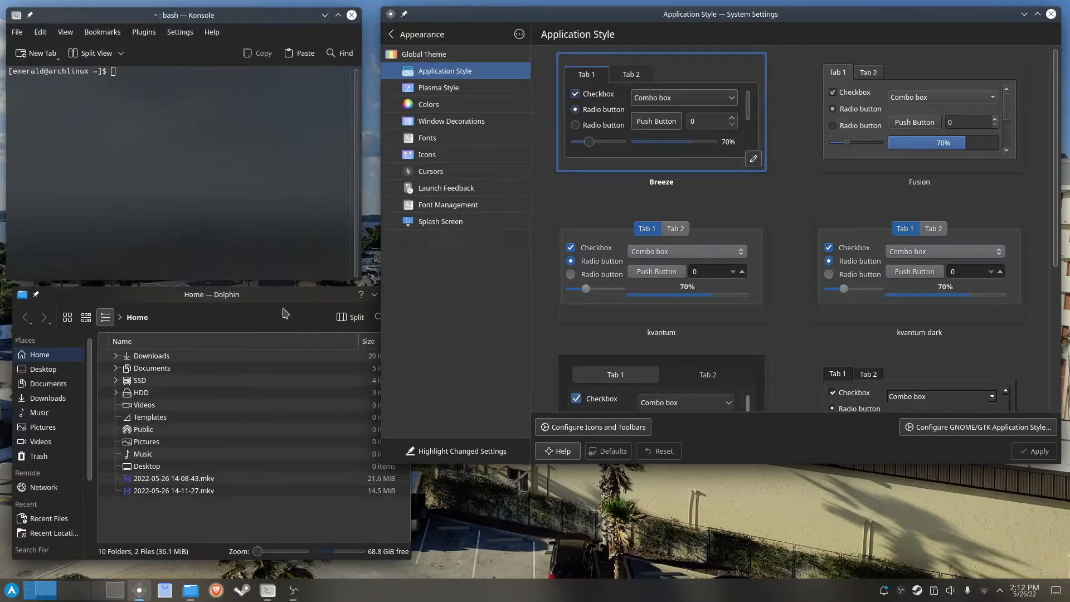
{"action": "scroll", "coordinate": [663, 234], "scroll_direction": "down", "scroll_amount": 2}
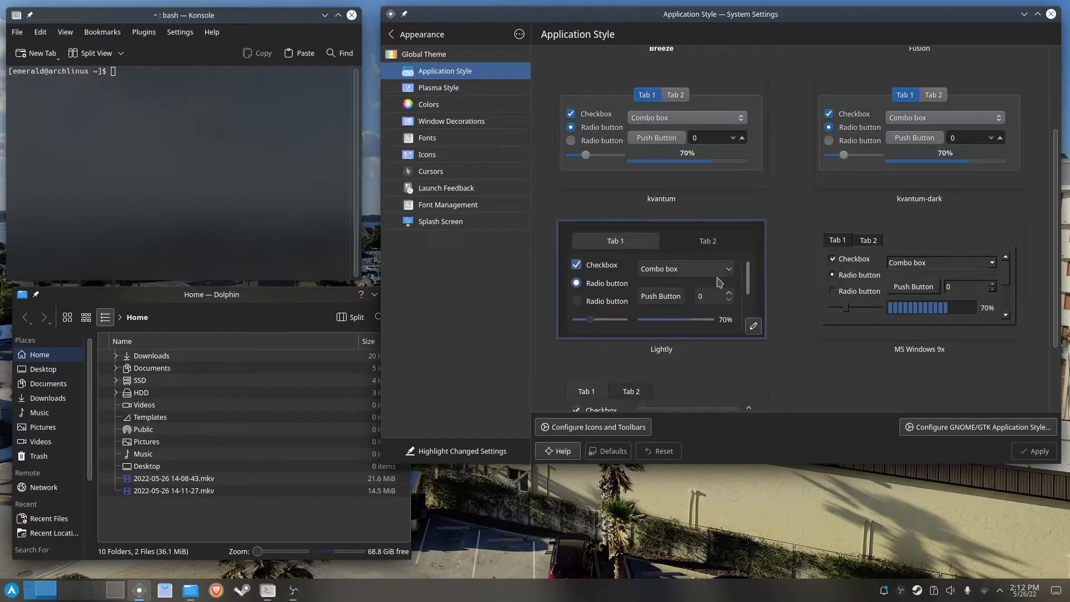
{"action": "left_click", "coordinate": [719, 281]}
{"action": "left_click", "coordinate": [1036, 451]}
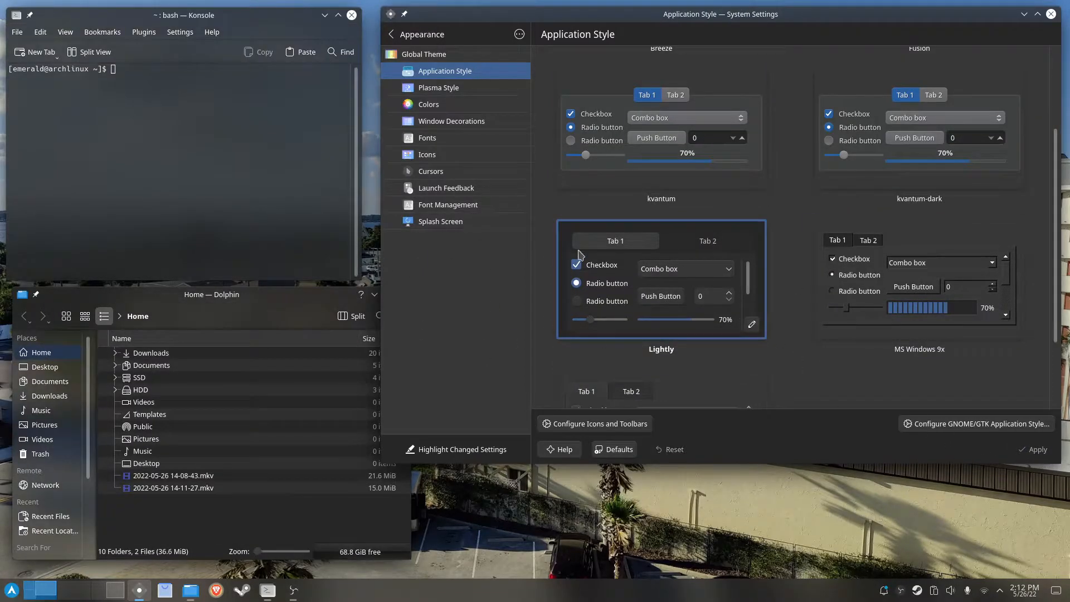
{"action": "scroll", "coordinate": [580, 257], "scroll_direction": "down", "scroll_amount": 1}
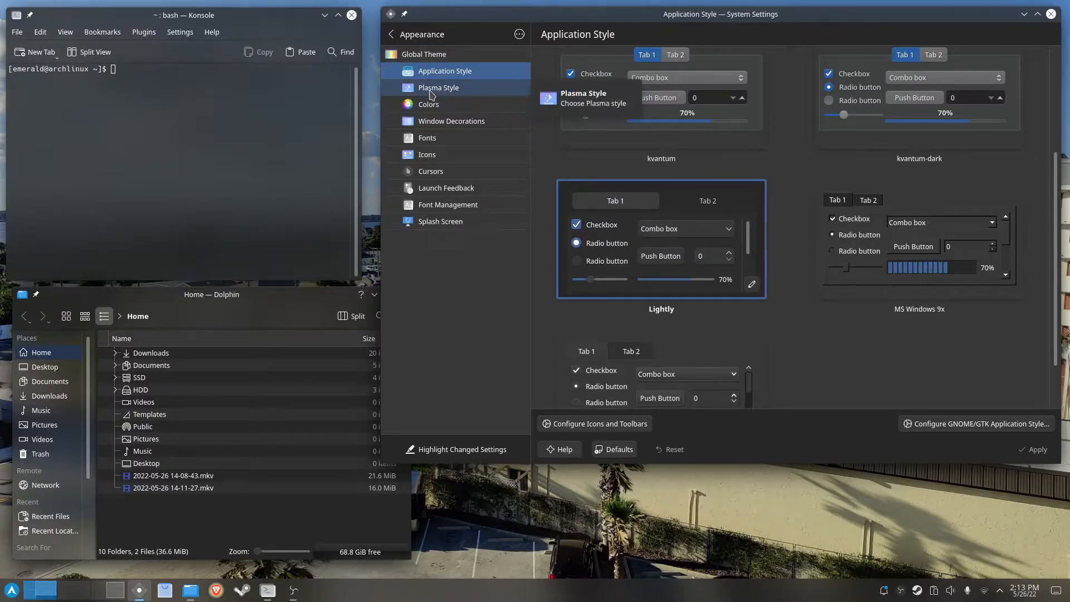
Apply the oxygen Plasma style and switch back to Fluent-round-dark.
{"action": "left_click", "coordinate": [473, 89]}
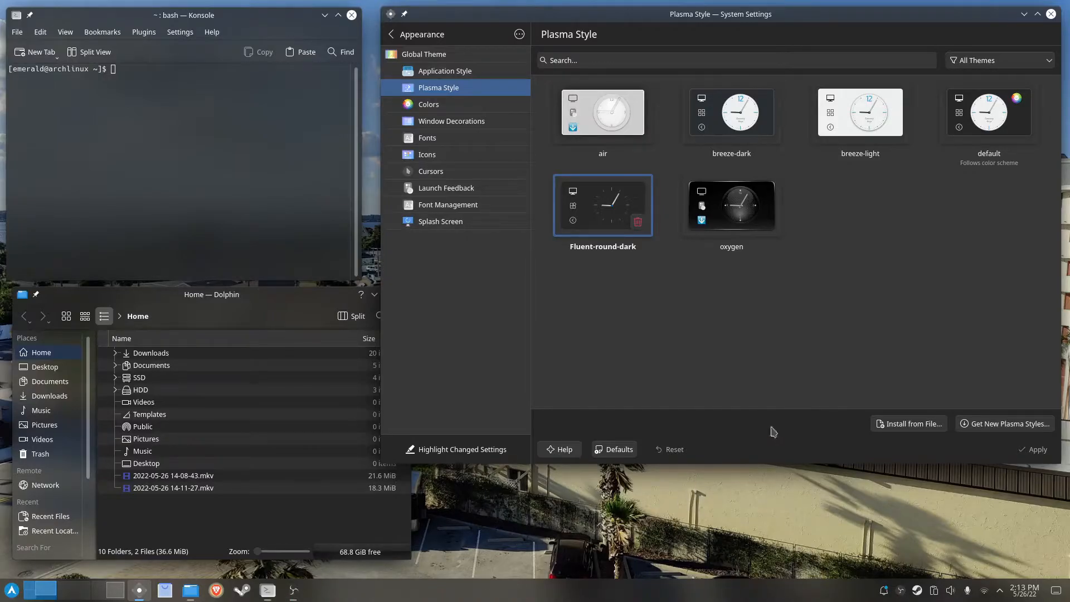
{"action": "left_click", "coordinate": [719, 211]}
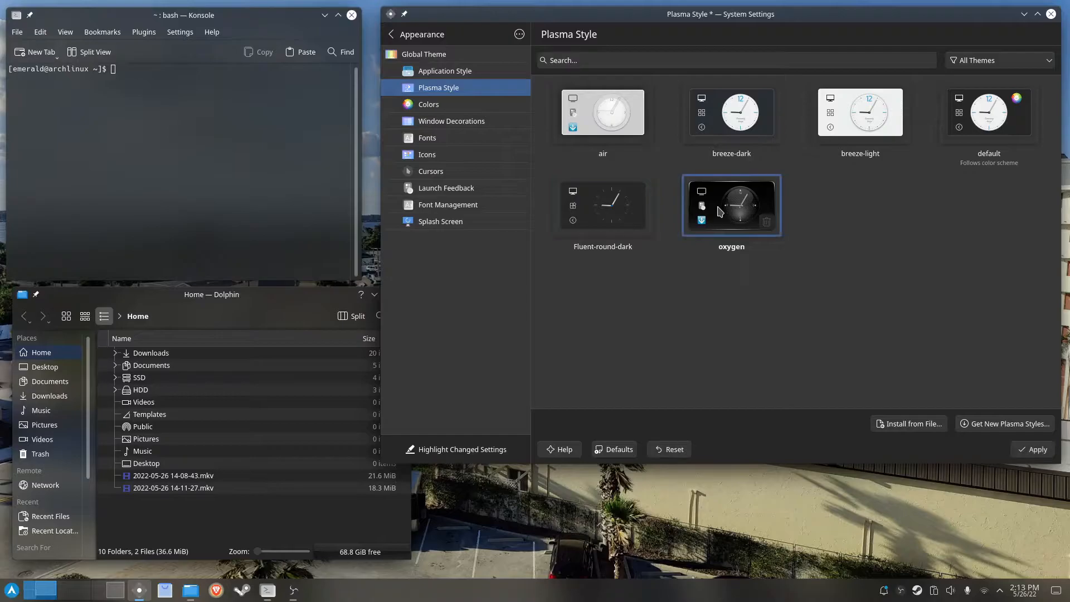
{"action": "left_click", "coordinate": [1041, 447]}
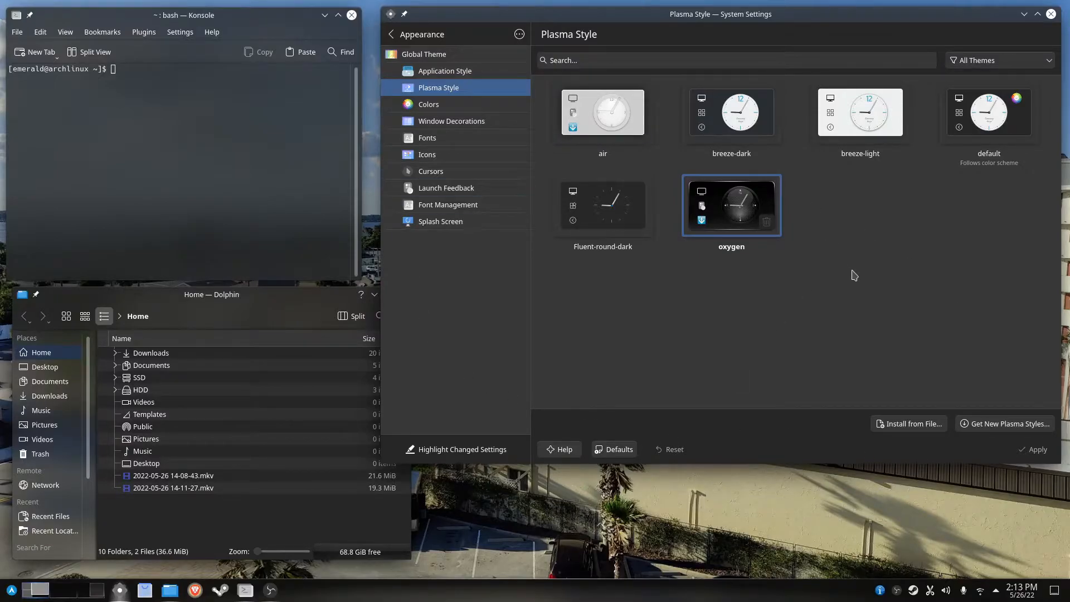
{"action": "left_click", "coordinate": [646, 224]}
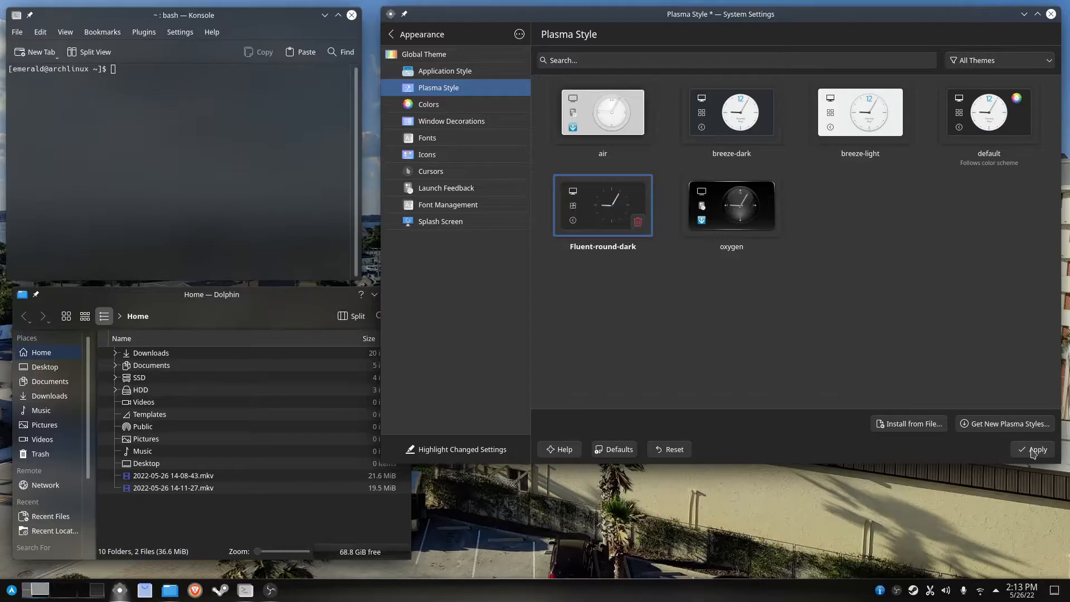
{"action": "left_click", "coordinate": [1032, 452]}
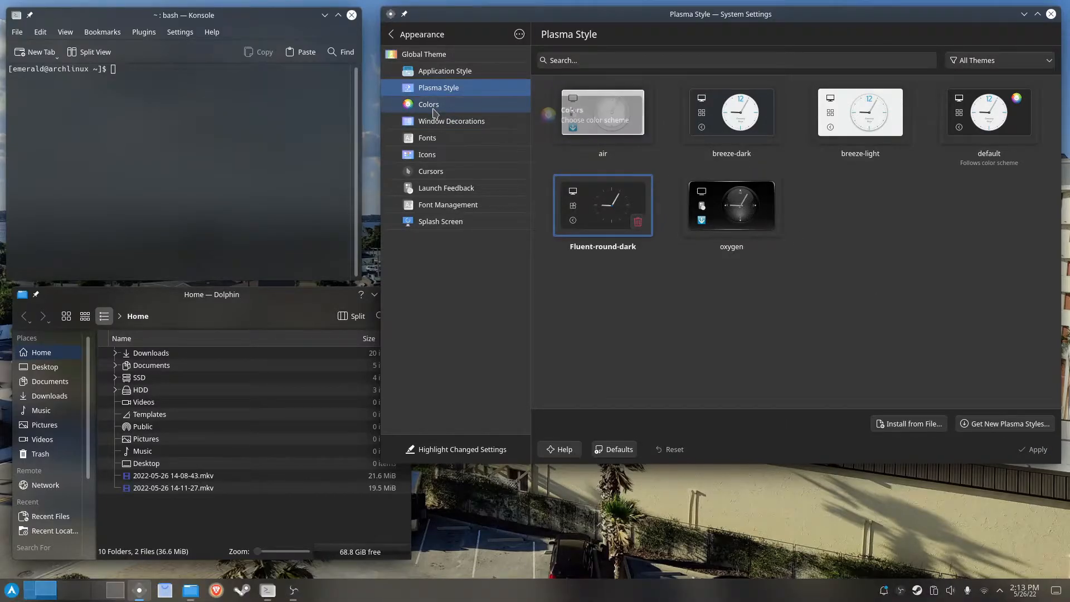
Apply the KvAdapta color scheme and switch back to Darkly.
{"action": "left_click", "coordinate": [434, 109]}
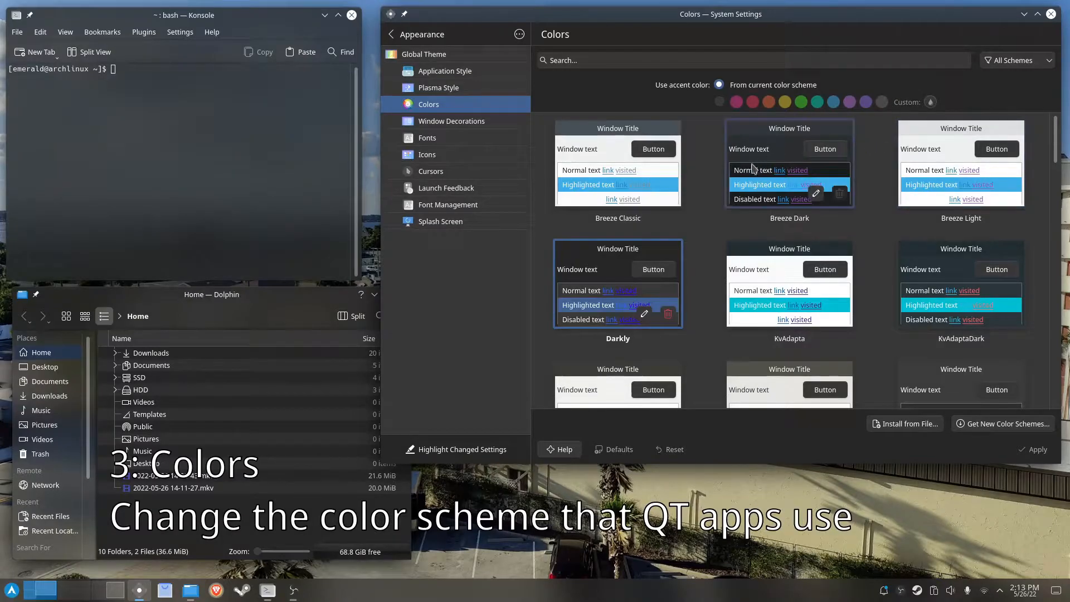
{"action": "scroll", "coordinate": [777, 232], "scroll_direction": "down", "scroll_amount": 4}
{"action": "scroll", "coordinate": [776, 232], "scroll_direction": "up", "scroll_amount": 3}
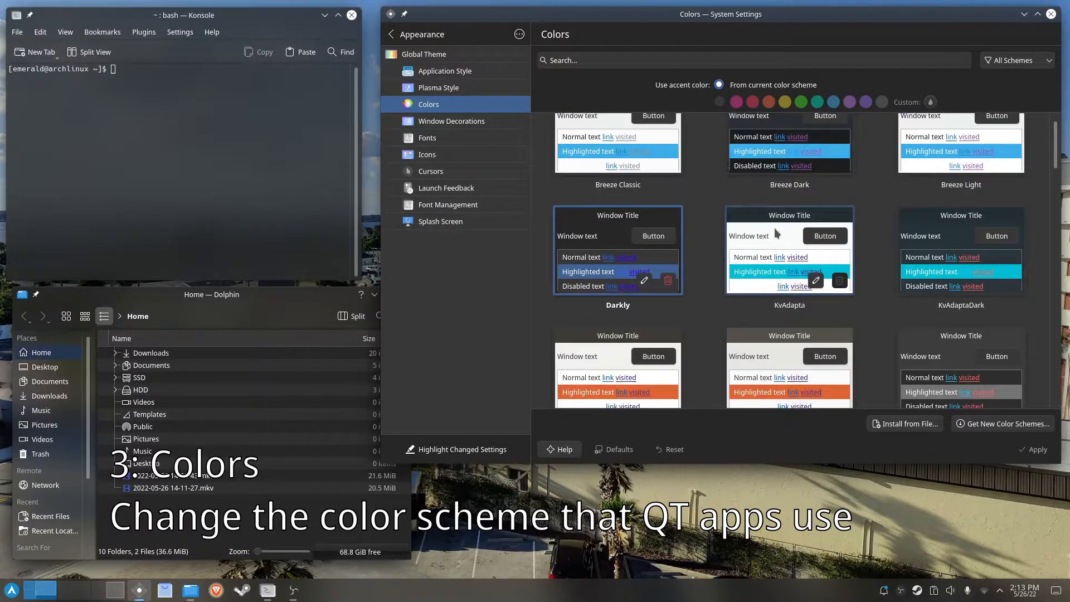
{"action": "left_click", "coordinate": [734, 242]}
{"action": "left_click", "coordinate": [1043, 454]}
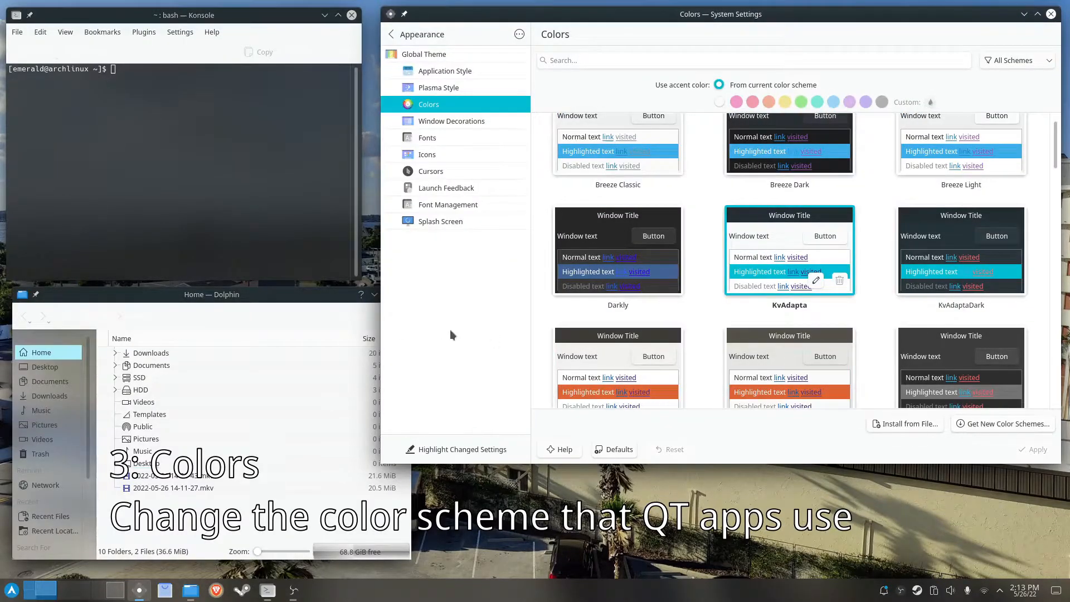
{"action": "left_click", "coordinate": [617, 251]}
{"action": "left_click", "coordinate": [1037, 449]}
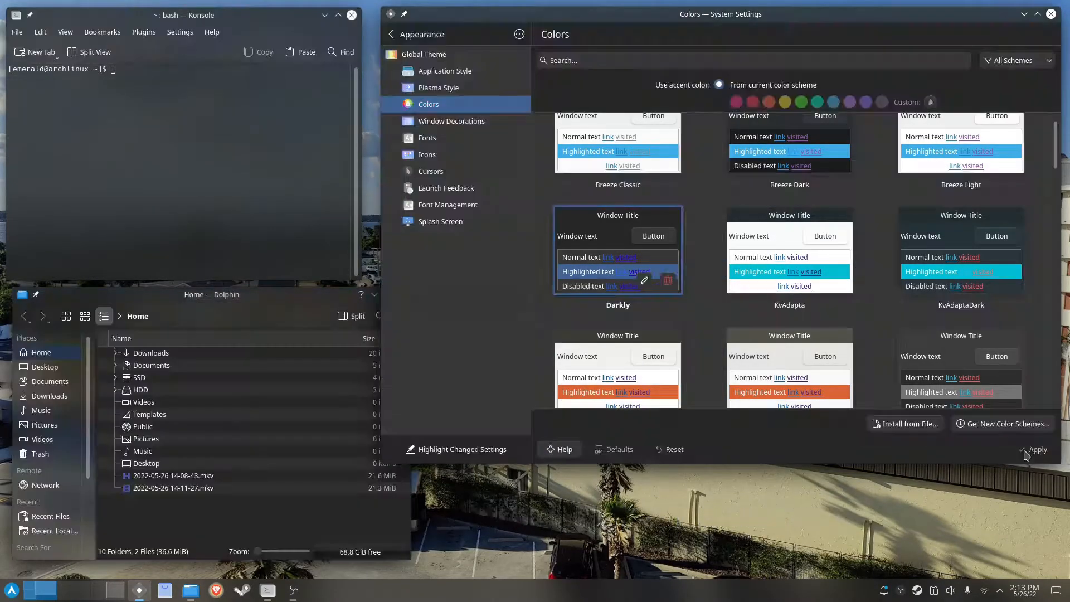
Try the Breeze and Plastik window decorations by applying each in turn, and switch back to Lightly.
{"action": "left_click", "coordinate": [430, 127]}
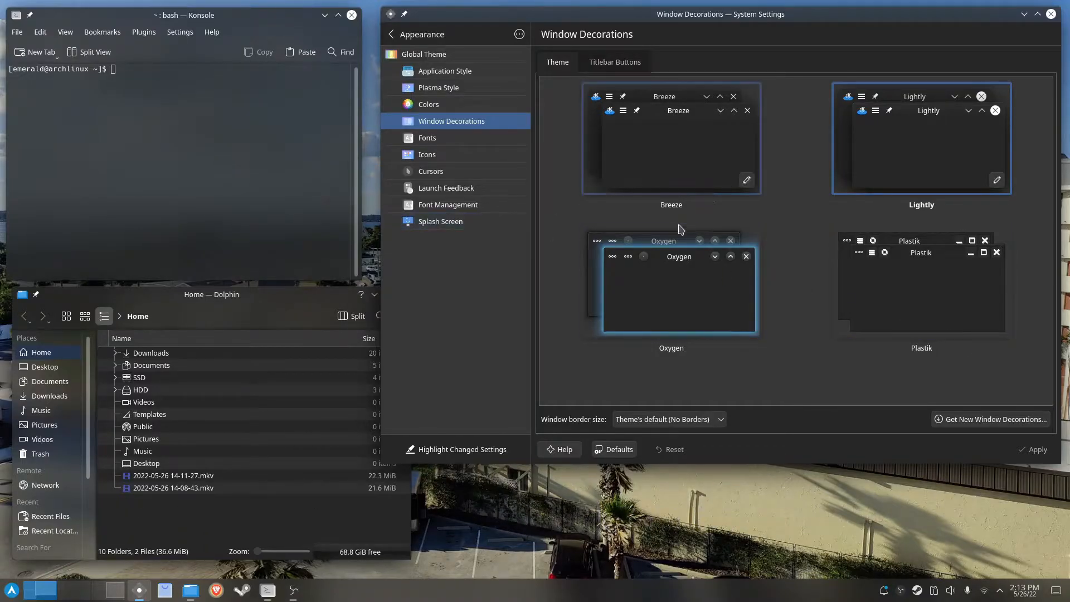
{"action": "left_click", "coordinate": [651, 164]}
{"action": "left_click", "coordinate": [1030, 449]}
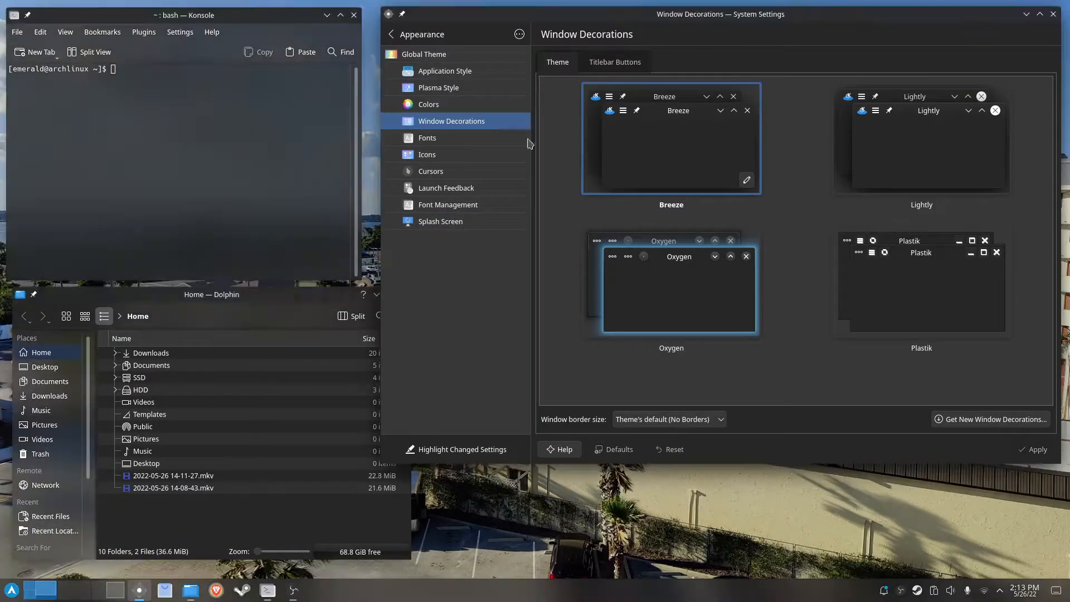
{"action": "left_click", "coordinate": [875, 295]}
{"action": "left_click", "coordinate": [1030, 449]}
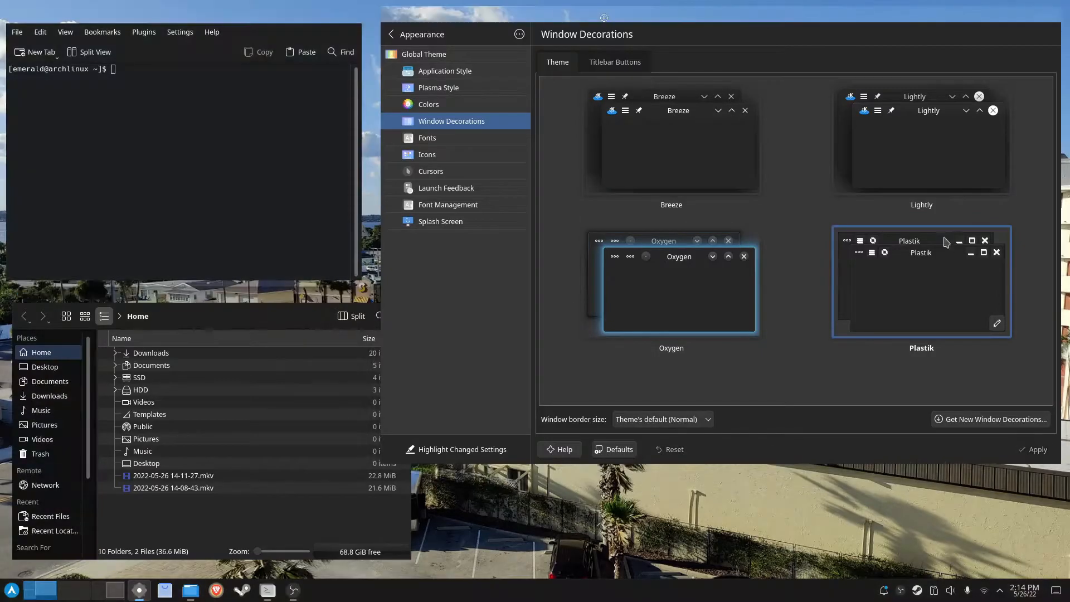
{"action": "left_click", "coordinate": [919, 151]}
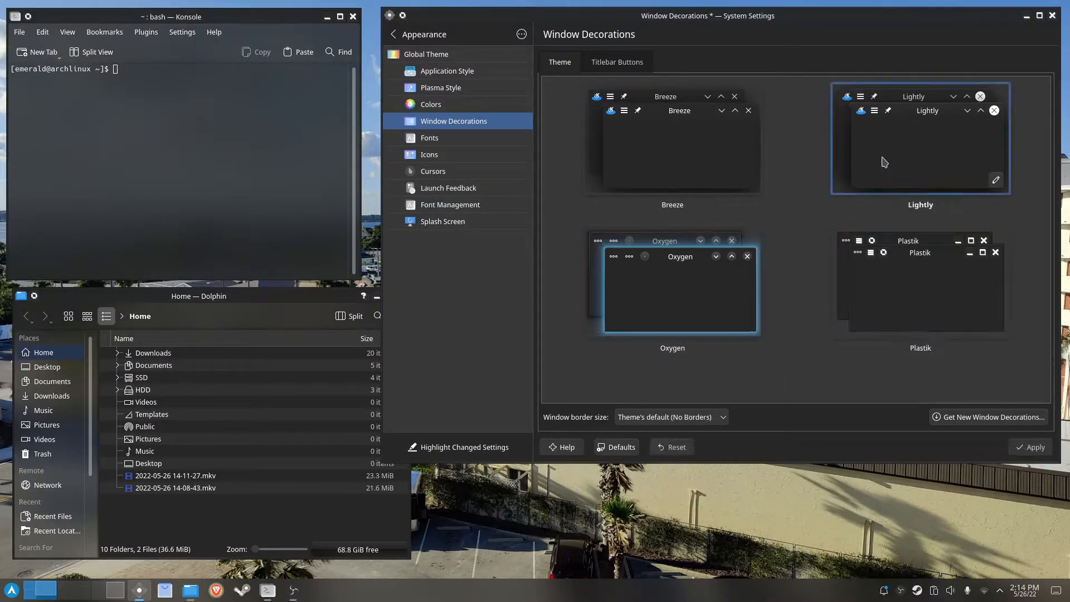
{"action": "left_click", "coordinate": [1032, 448]}
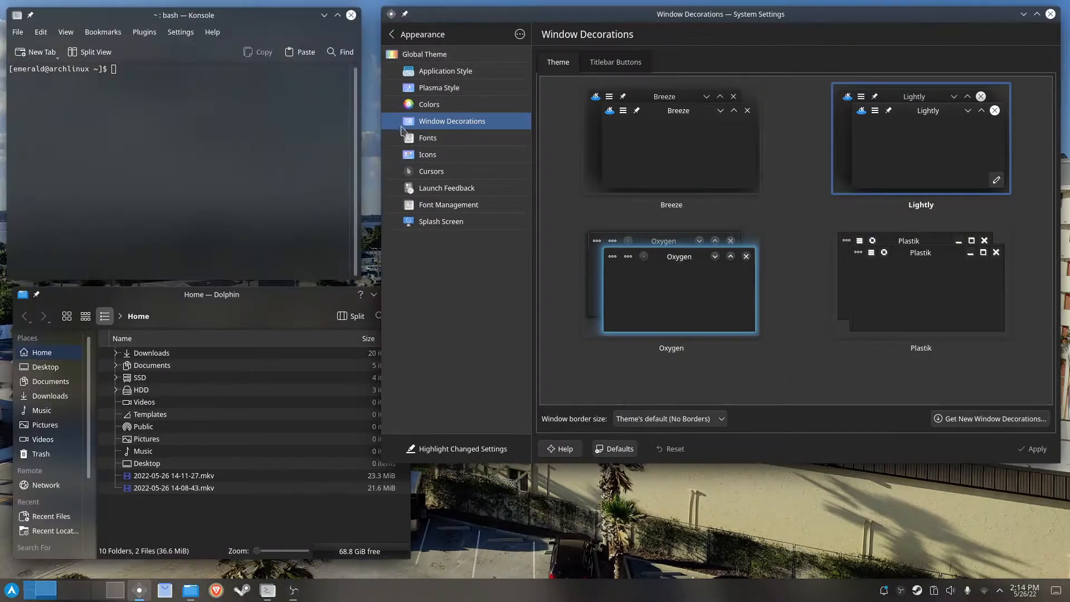
Look at the system font settings and the installed icon themes.
{"action": "left_click", "coordinate": [419, 140]}
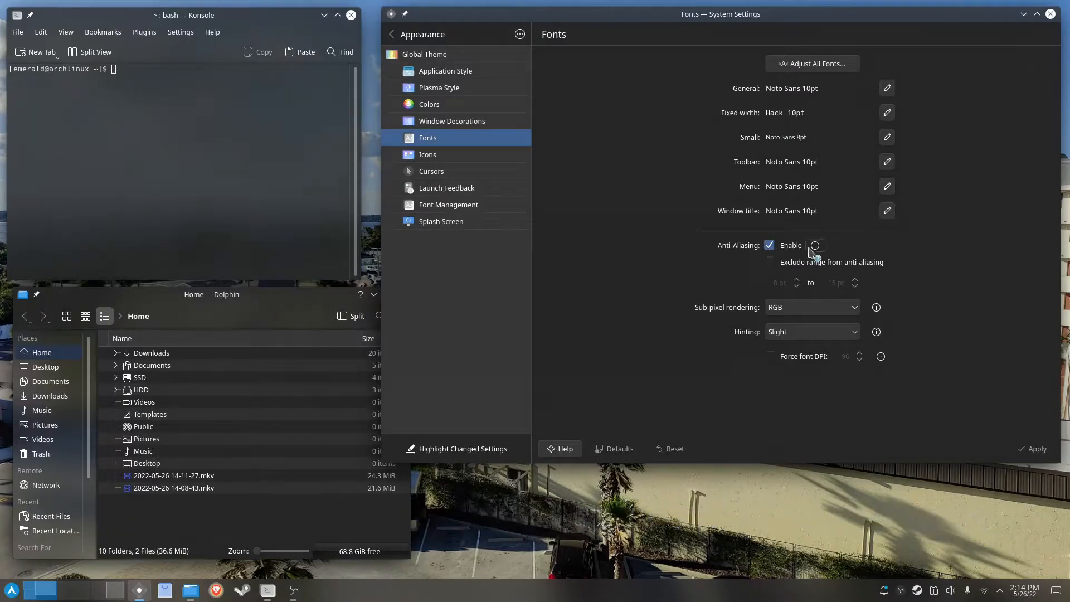
{"action": "left_click", "coordinate": [457, 155]}
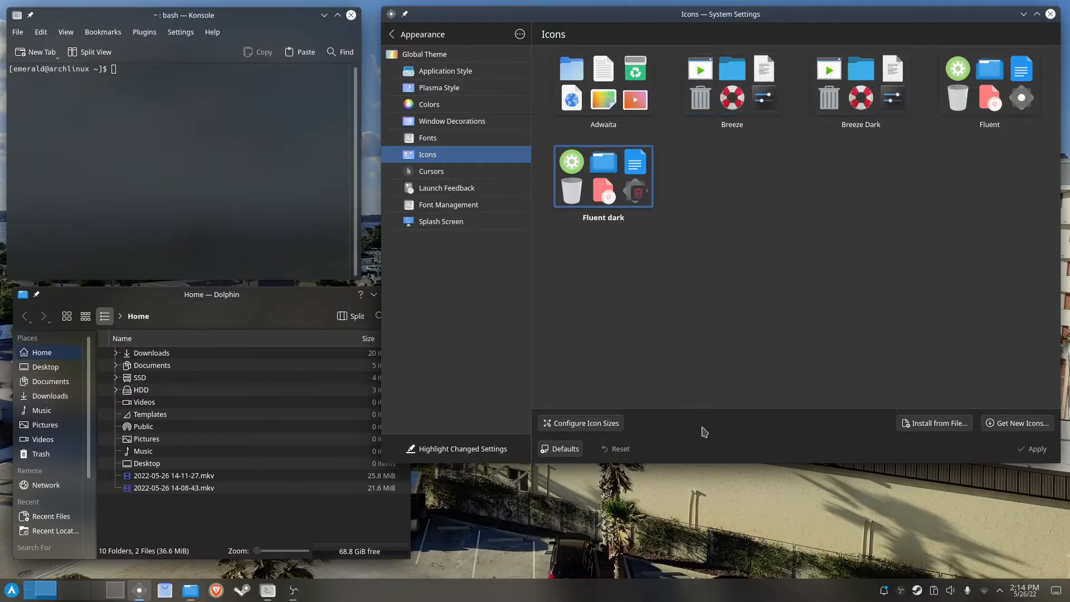
Apply the Breeze icon theme and switch back to Fluent dark.
{"action": "left_click", "coordinate": [735, 96]}
{"action": "left_click", "coordinate": [1033, 448]}
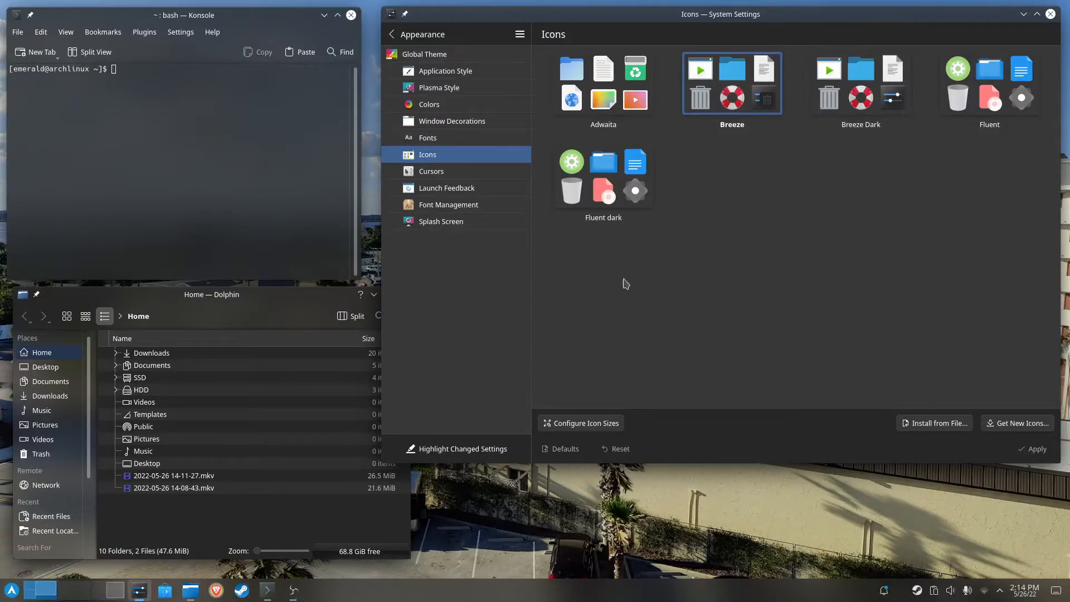
{"action": "left_click", "coordinate": [603, 176]}
{"action": "left_click", "coordinate": [1031, 450]}
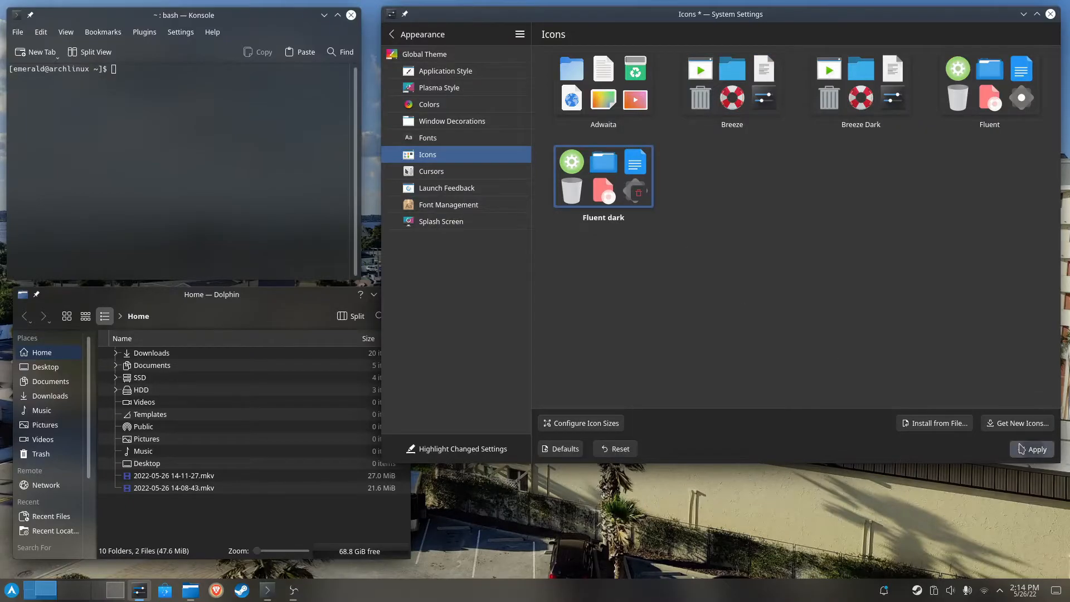
Look at the cursor themes and launch feedback settings, launching and closing Discover to watch its launch animation.
{"action": "left_click", "coordinate": [431, 171]}
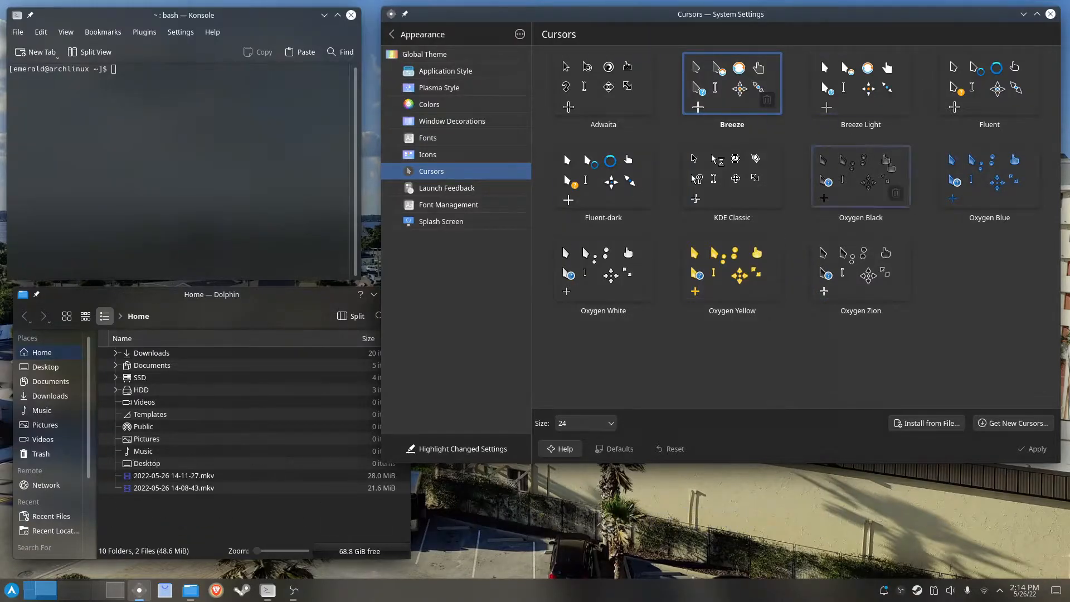
{"action": "left_click", "coordinate": [467, 187]}
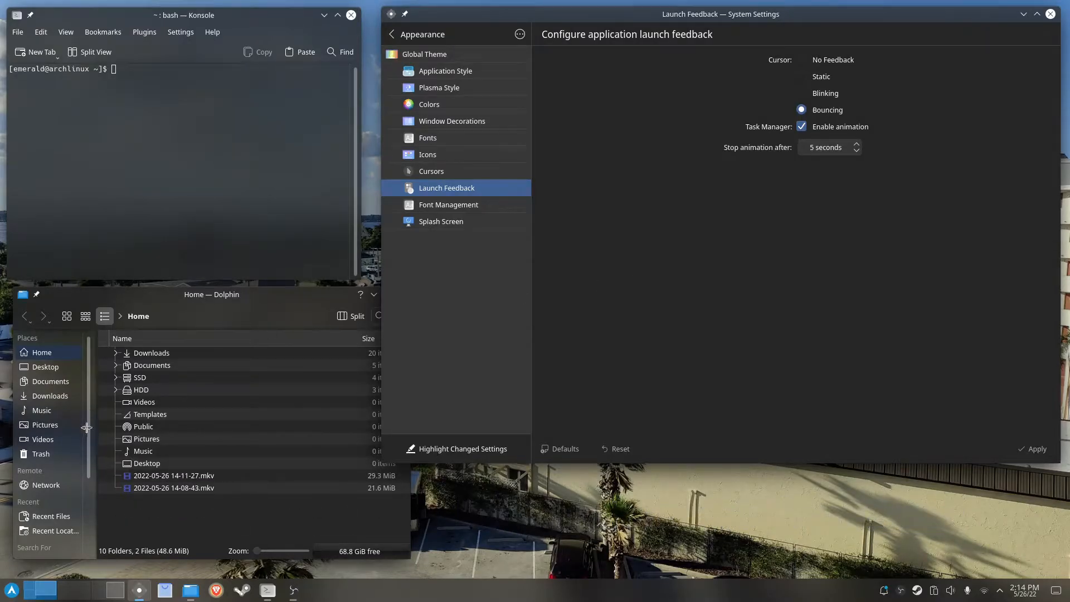
{"action": "left_click", "coordinate": [161, 588]}
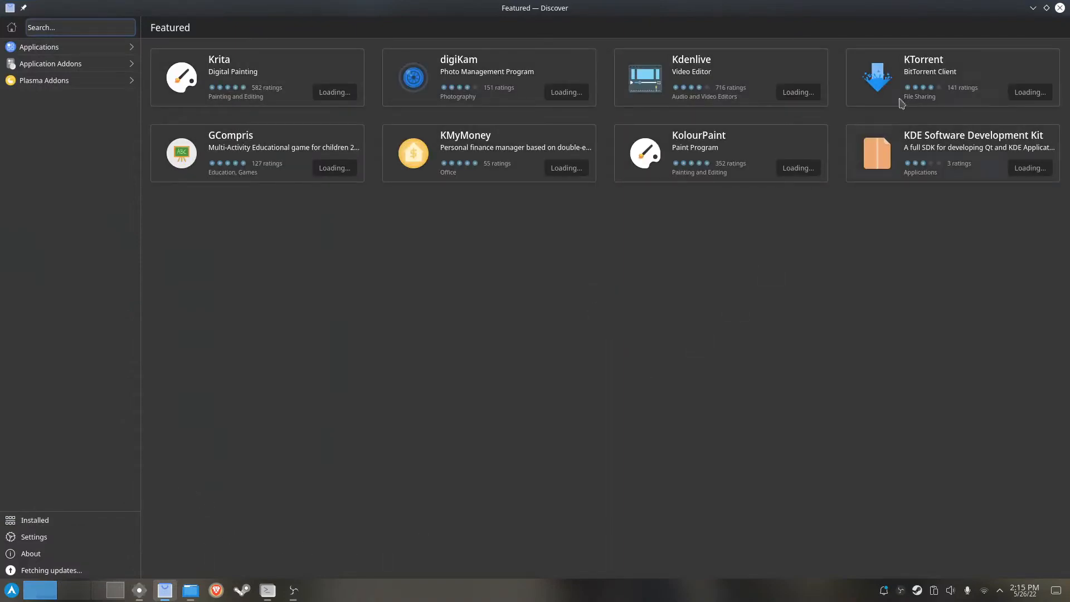
{"action": "left_click", "coordinate": [1059, 9]}
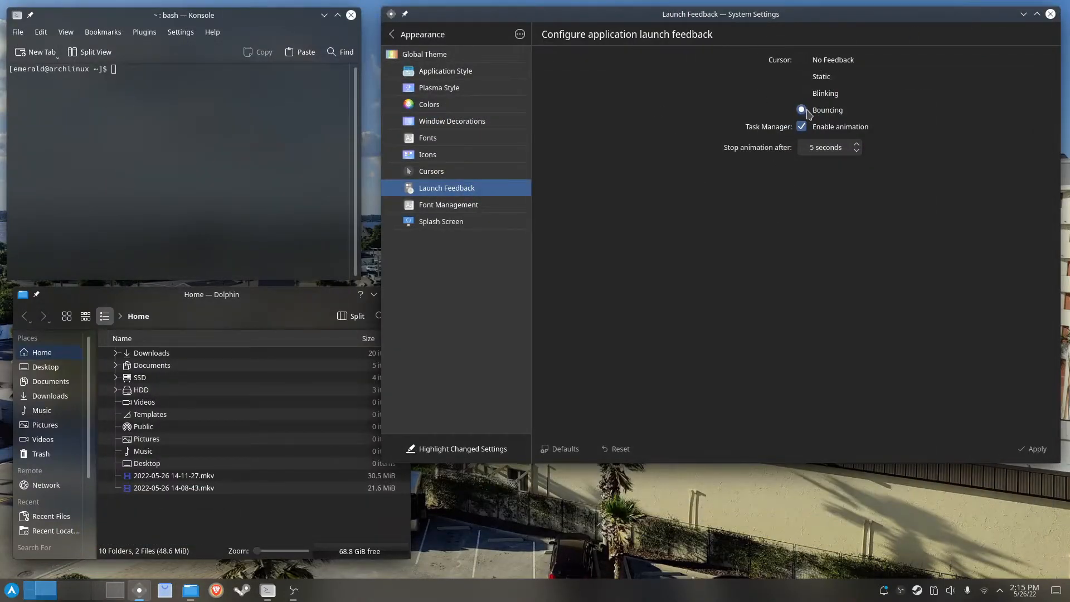
Look through the installed fonts in Font Management and preview the Breeze splash screen.
{"action": "left_click", "coordinate": [484, 206]}
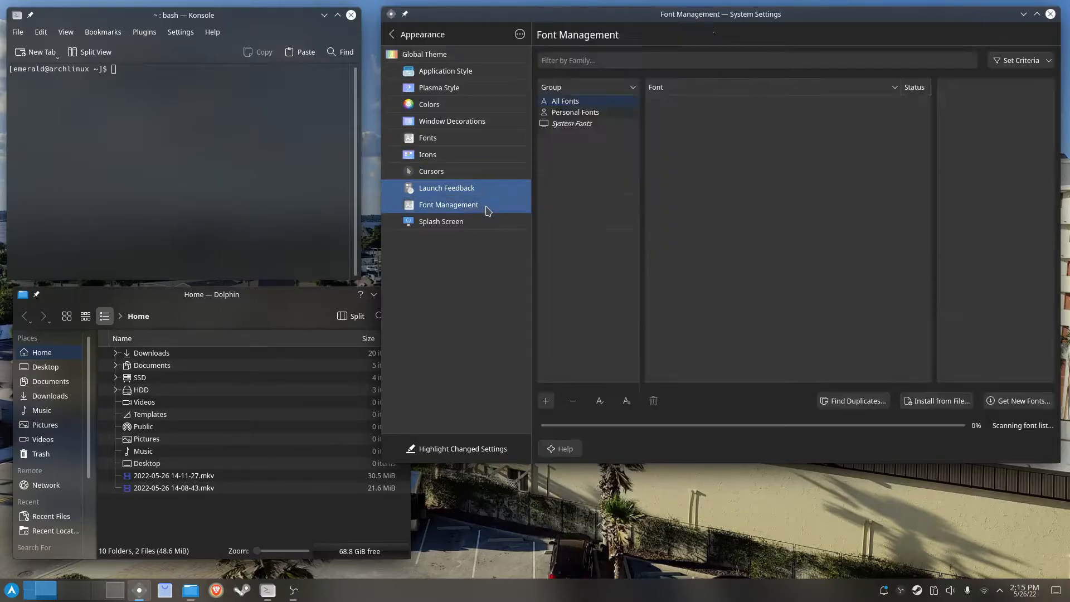
{"action": "scroll", "coordinate": [815, 199], "scroll_direction": "down", "scroll_amount": 7}
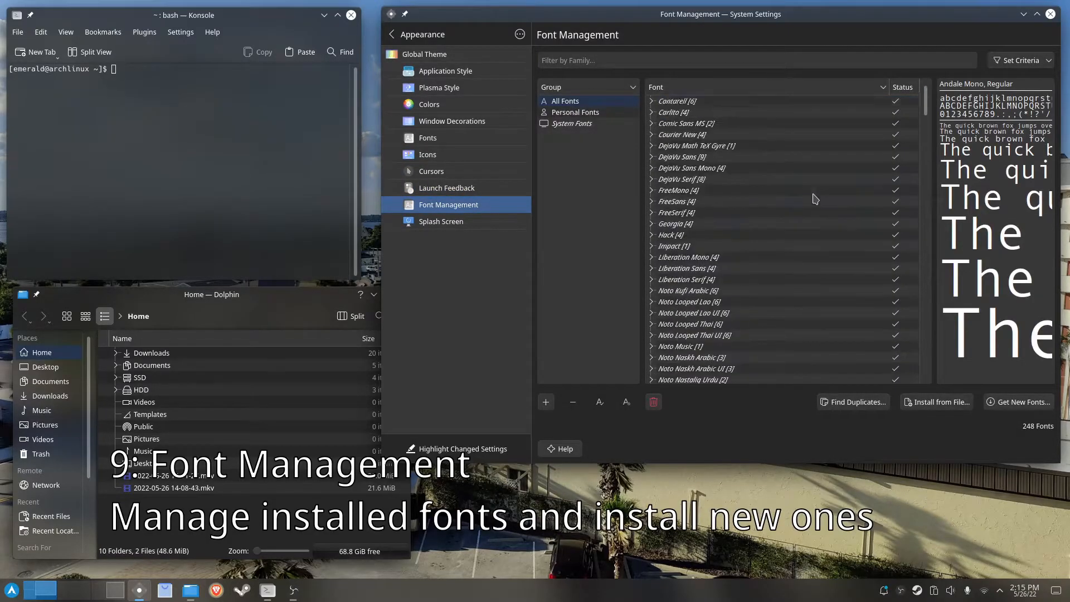
{"action": "scroll", "coordinate": [809, 197], "scroll_direction": "up", "scroll_amount": 7}
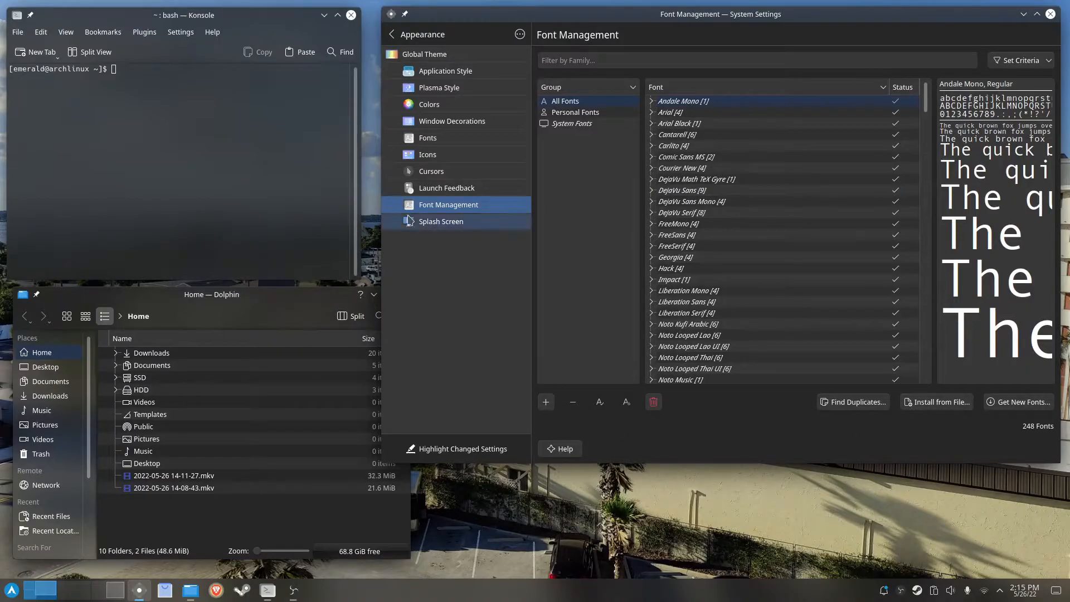
{"action": "left_click", "coordinate": [449, 226]}
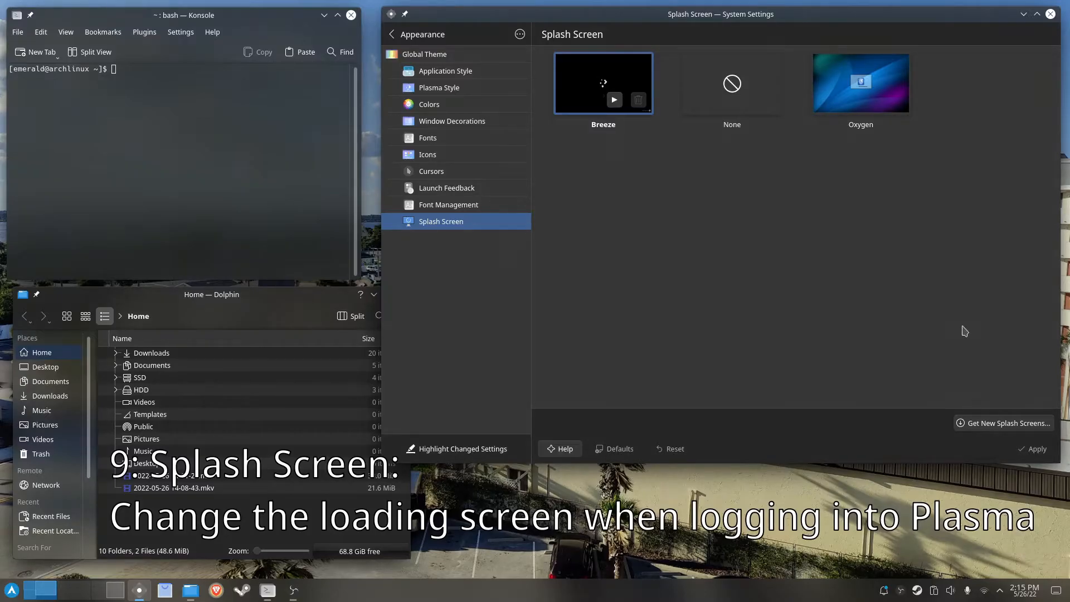
{"action": "left_click", "coordinate": [614, 99]}
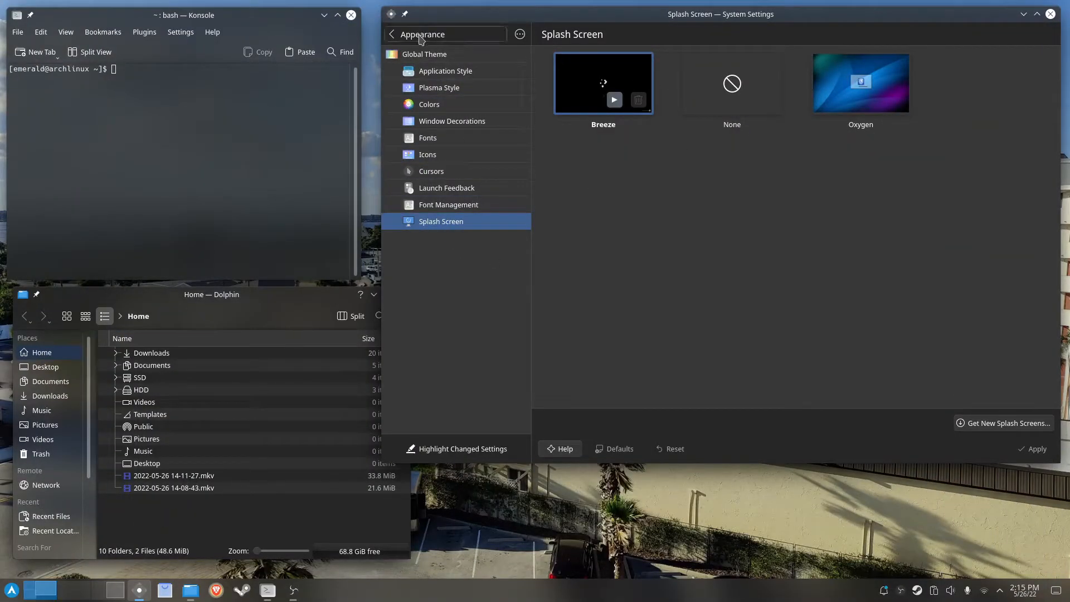
Revisit the application and Plasma style pages, and browse the downloadable color schemes in an enlarged download window.
{"action": "left_click", "coordinate": [449, 71]}
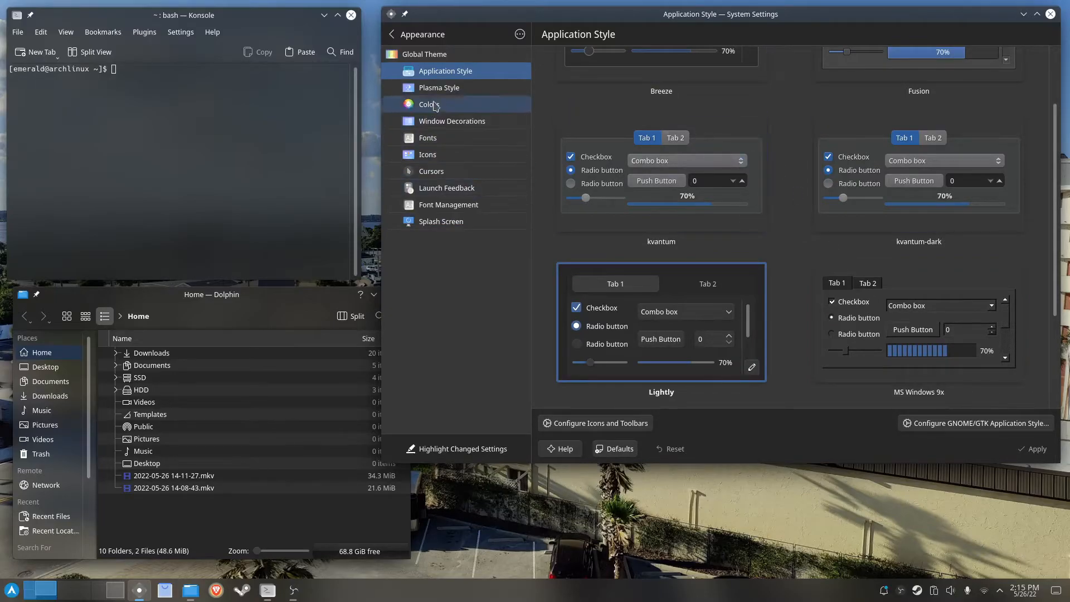
{"action": "left_click", "coordinate": [438, 87]}
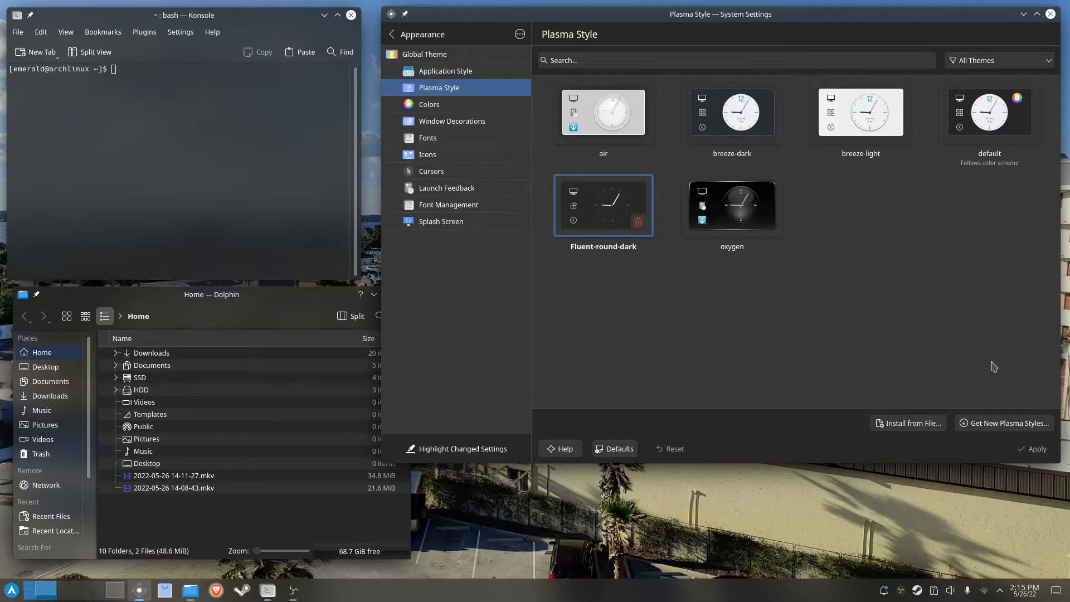
{"action": "left_click", "coordinate": [438, 104]}
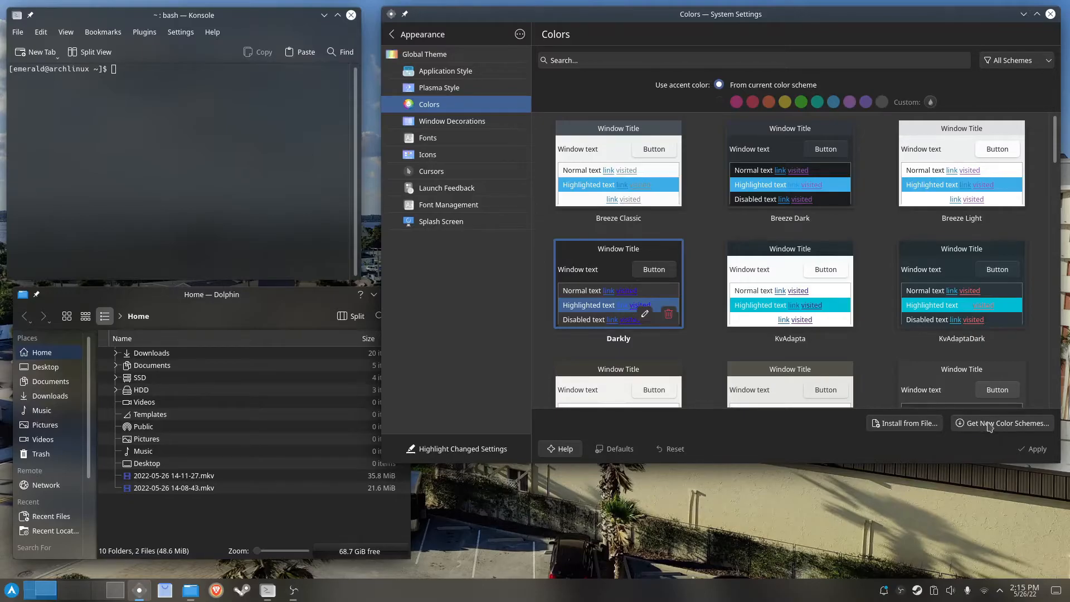
{"action": "left_click", "coordinate": [988, 423]}
{"action": "left_click_drag", "start_coordinate": [479, 134], "coordinate": [223, 98]}
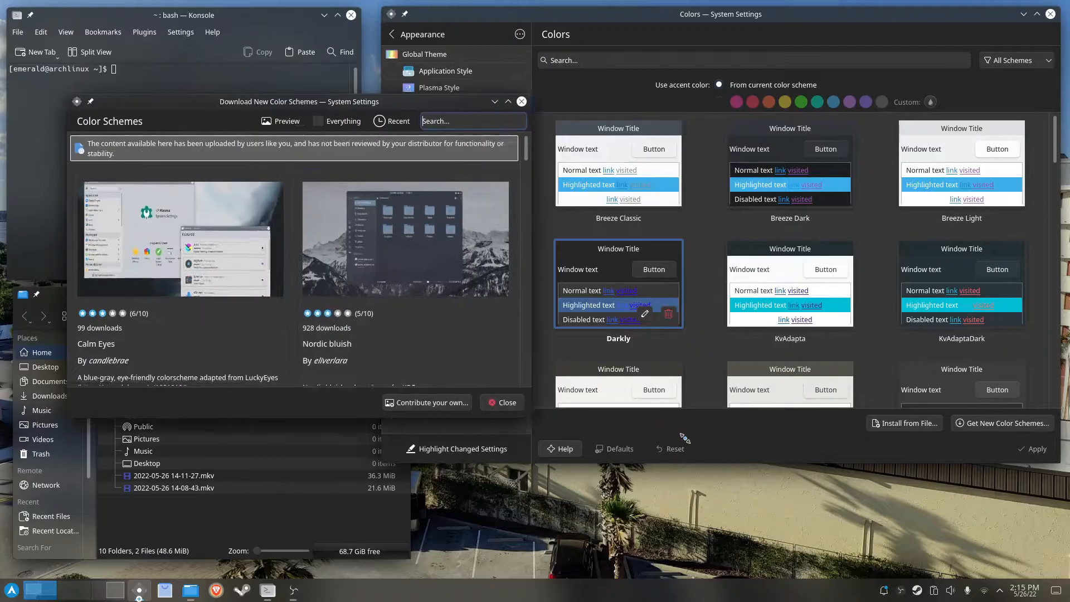
{"action": "left_click_drag", "start_coordinate": [651, 433], "coordinate": [830, 492]}
{"action": "scroll", "coordinate": [464, 309], "scroll_direction": "down", "scroll_amount": 15}
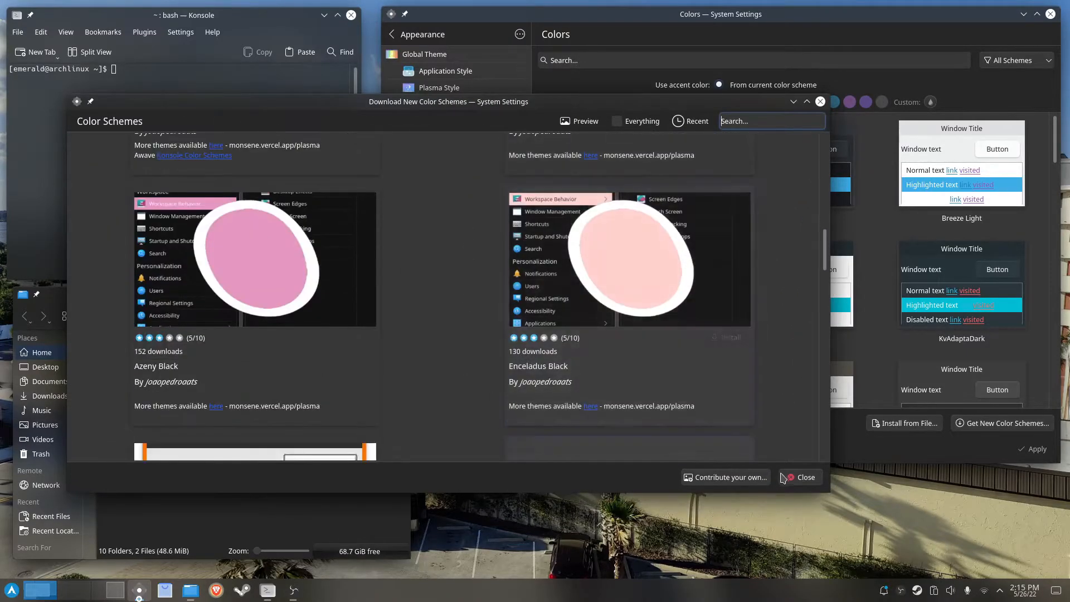
{"action": "left_click", "coordinate": [783, 478]}
Check the online catalog of new window decorations and close it.
{"action": "left_click", "coordinate": [470, 120]}
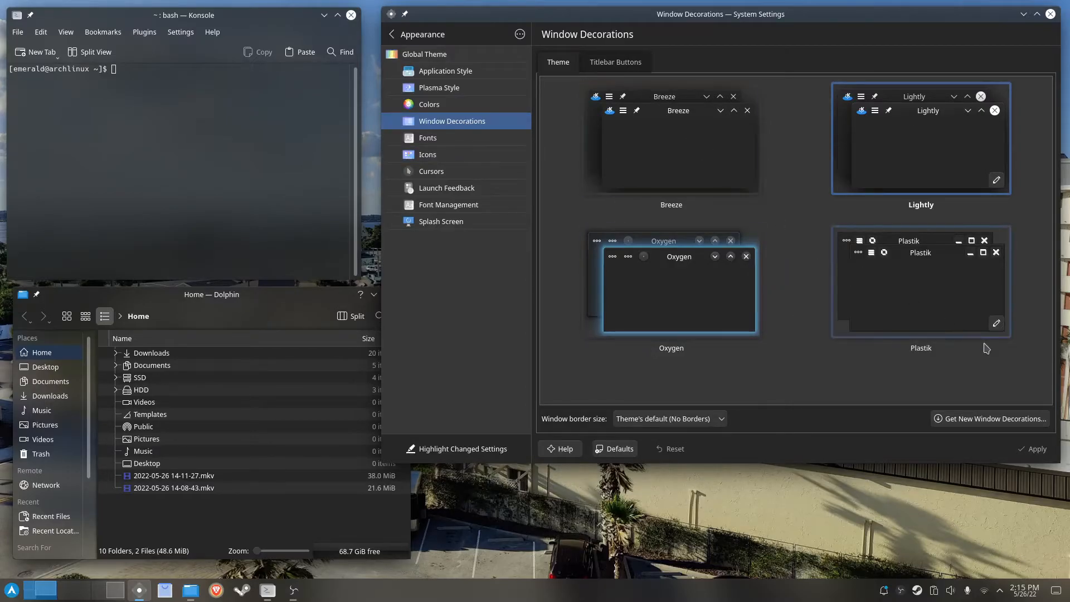
{"action": "left_click", "coordinate": [1001, 422]}
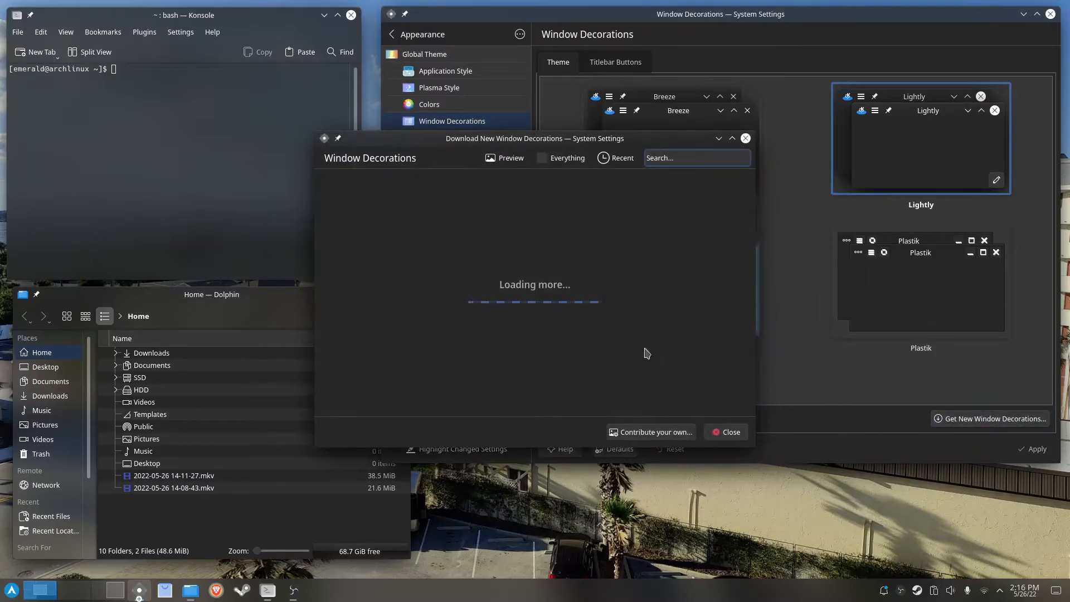
{"action": "left_click", "coordinate": [727, 432]}
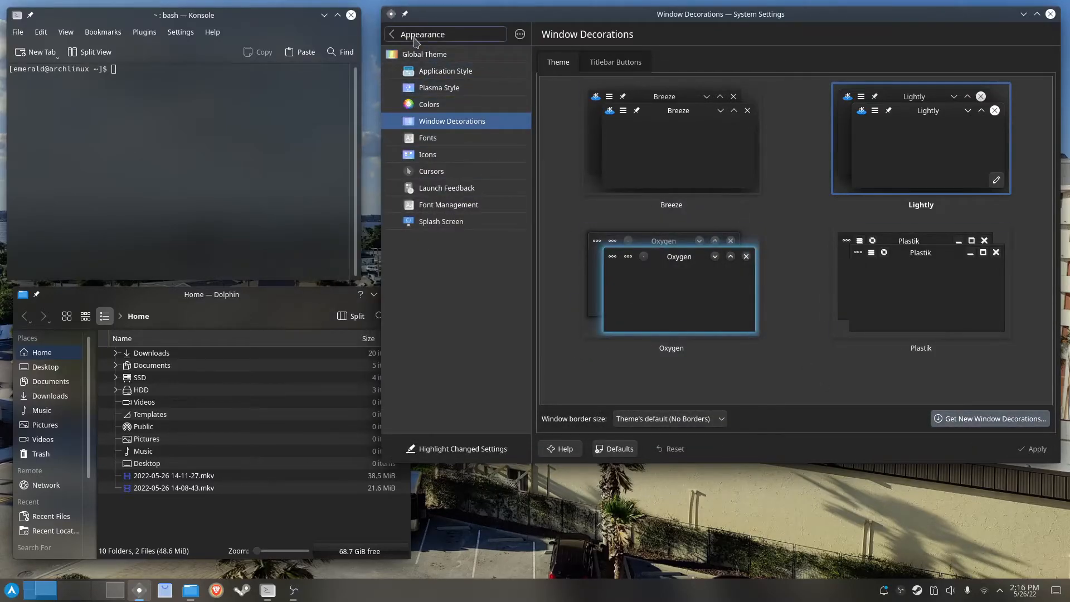
Open the Desktop Effects settings under Workspace Behavior and enlarge the settings window.
{"action": "left_click", "coordinate": [415, 38]}
{"action": "mouse_move", "coordinate": [464, 53]}
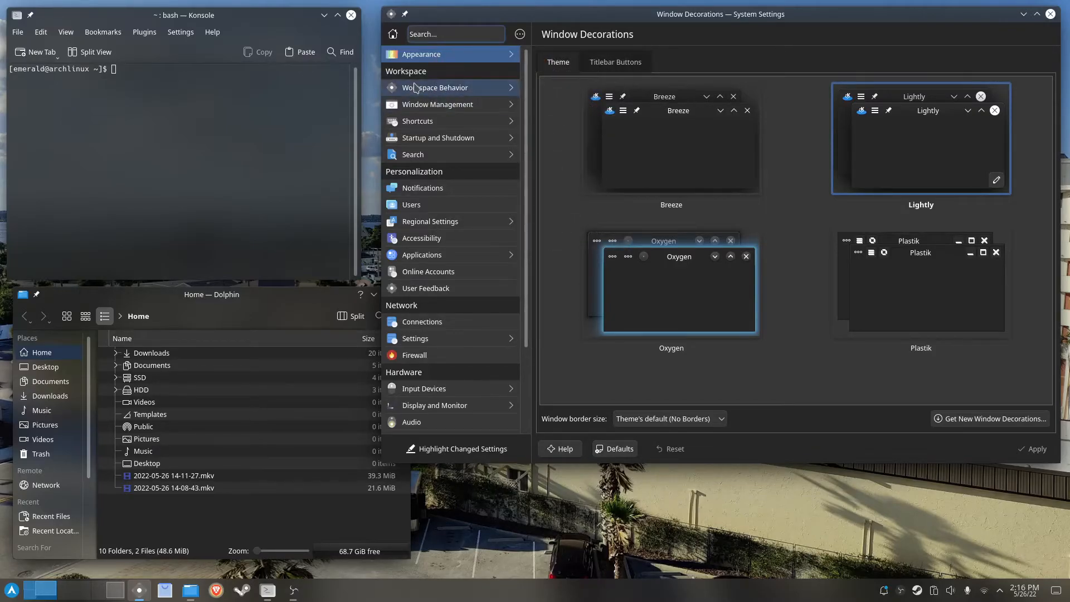
{"action": "left_click", "coordinate": [508, 89]}
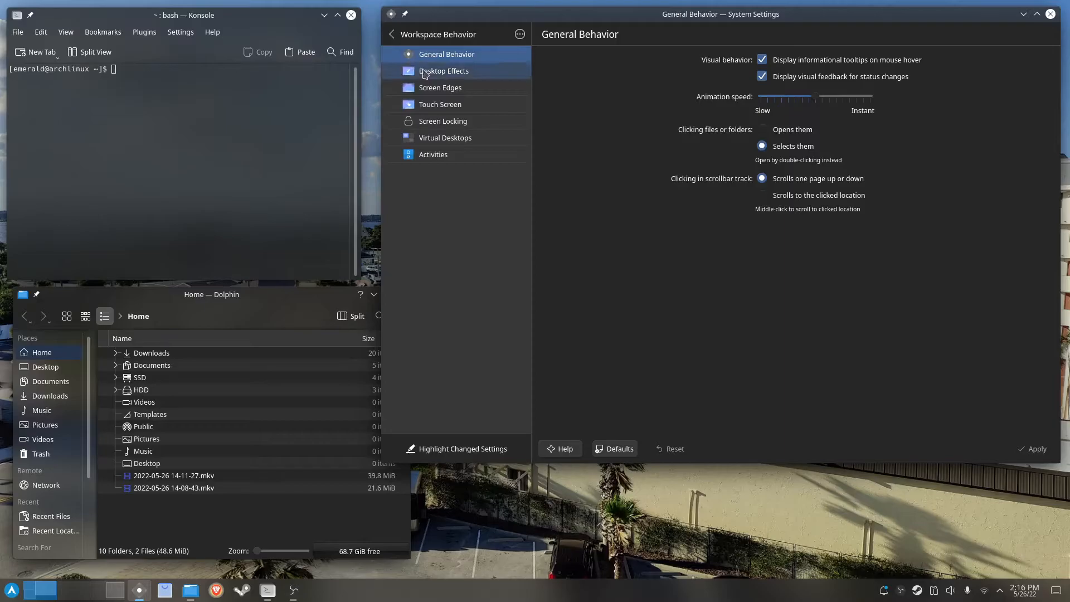
{"action": "left_click", "coordinate": [424, 74]}
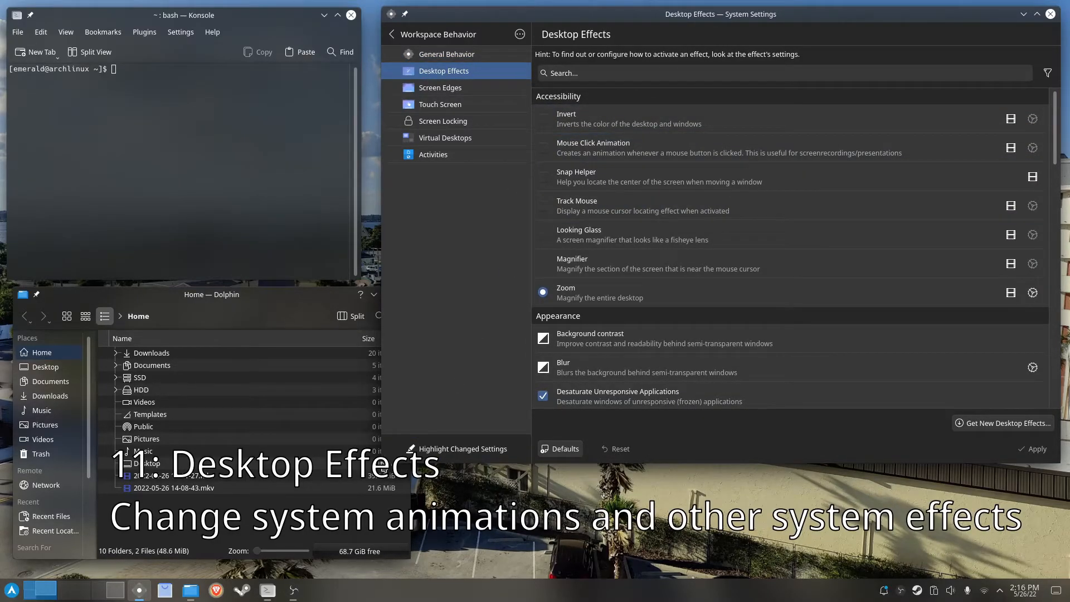
{"action": "left_click_drag", "start_coordinate": [380, 462], "coordinate": [189, 538]}
Examine the list of desktop effects down to the window open/close animations, briefly opening the application launcher.
{"action": "scroll", "coordinate": [907, 190], "scroll_direction": "down", "scroll_amount": 1}
{"action": "scroll", "coordinate": [907, 190], "scroll_direction": "up", "scroll_amount": 1}
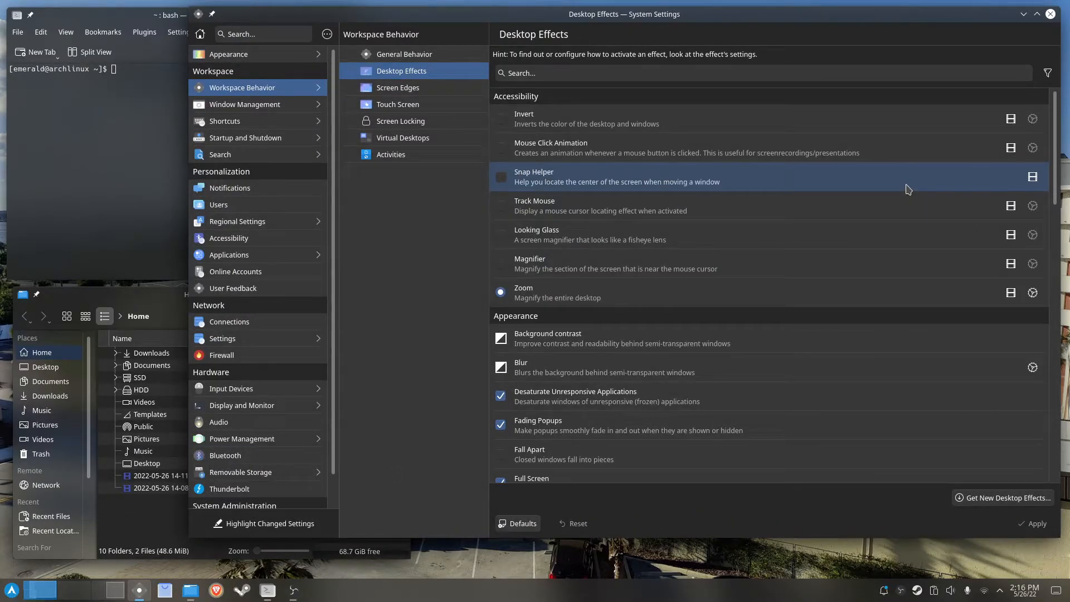
{"action": "scroll", "coordinate": [843, 213], "scroll_direction": "down", "scroll_amount": 7}
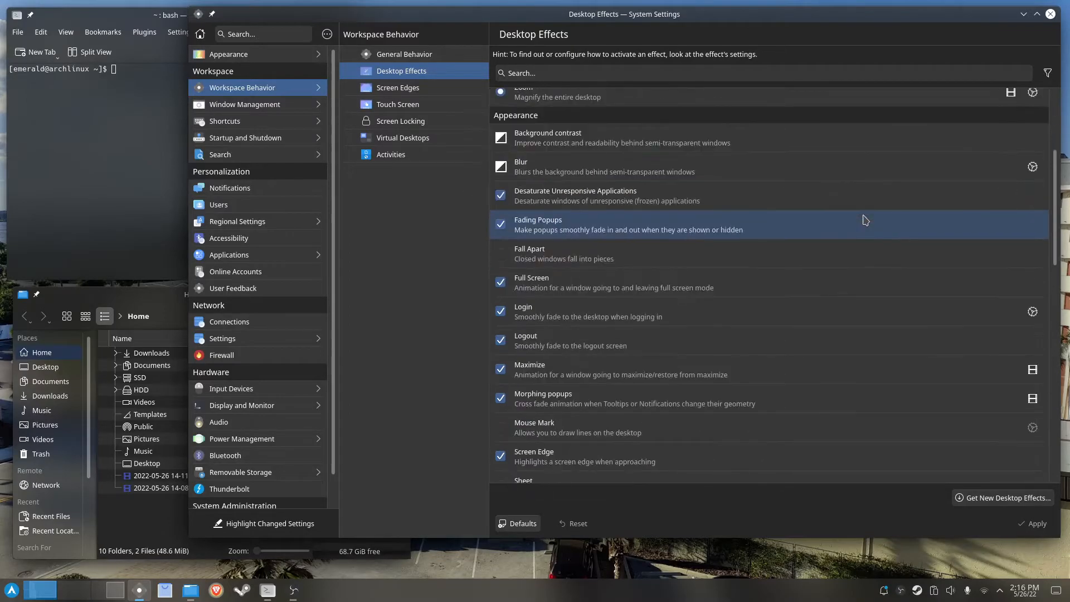
{"action": "scroll", "coordinate": [864, 220], "scroll_direction": "down", "scroll_amount": 9}
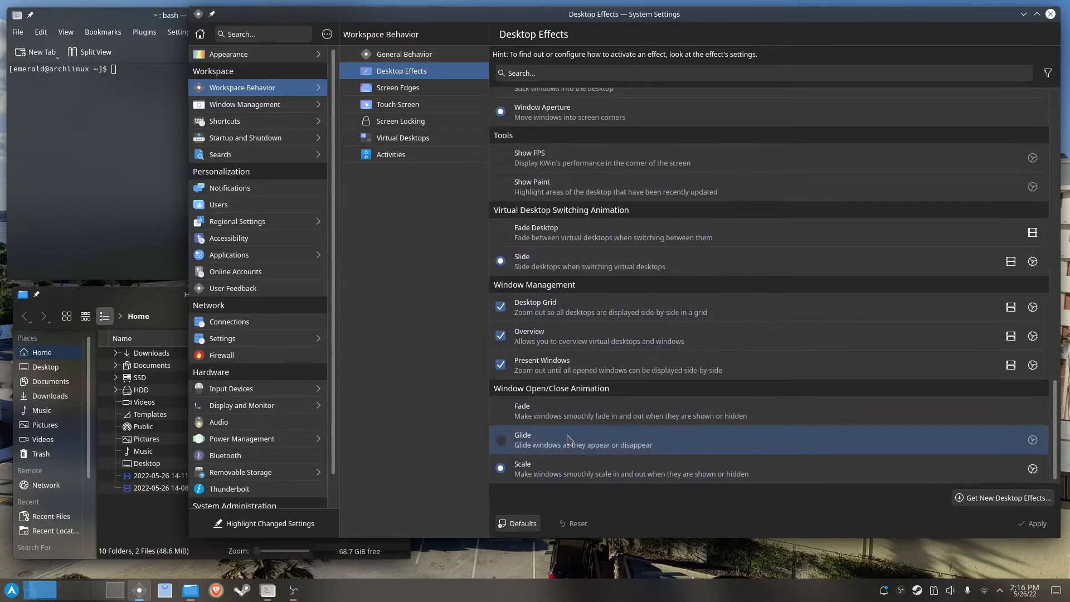
{"action": "left_click", "coordinate": [11, 590]}
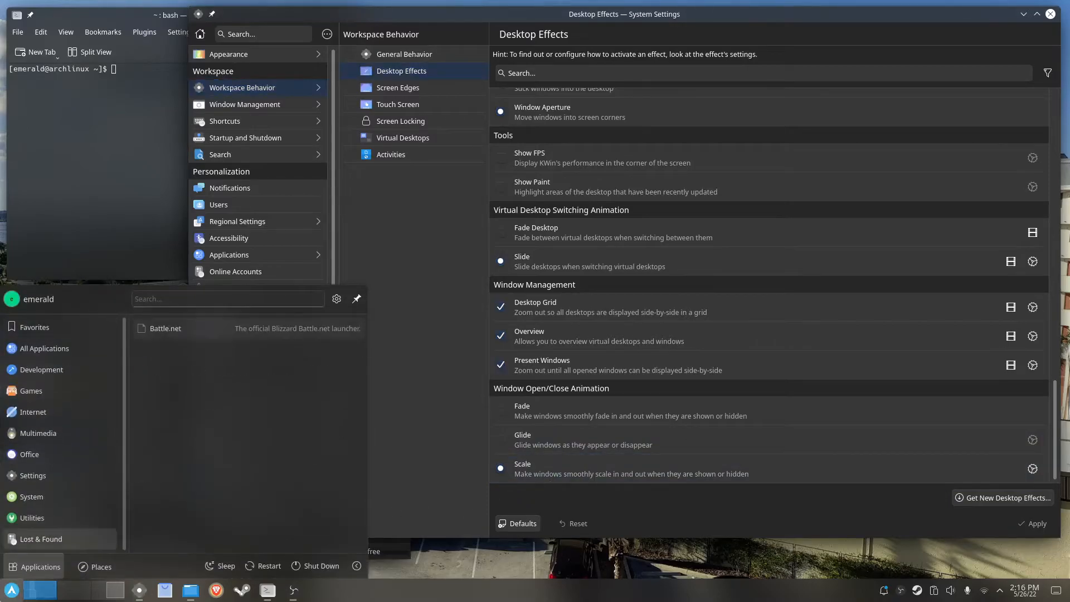
{"action": "left_click", "coordinate": [11, 590]}
{"action": "scroll", "coordinate": [561, 309], "scroll_direction": "up", "scroll_amount": 4}
{"action": "scroll", "coordinate": [562, 310], "scroll_direction": "down", "scroll_amount": 3}
{"action": "scroll", "coordinate": [561, 279], "scroll_direction": "up", "scroll_amount": 7}
{"action": "scroll", "coordinate": [560, 248], "scroll_direction": "down", "scroll_amount": 5}
{"action": "scroll", "coordinate": [561, 249], "scroll_direction": "down", "scroll_amount": 3}
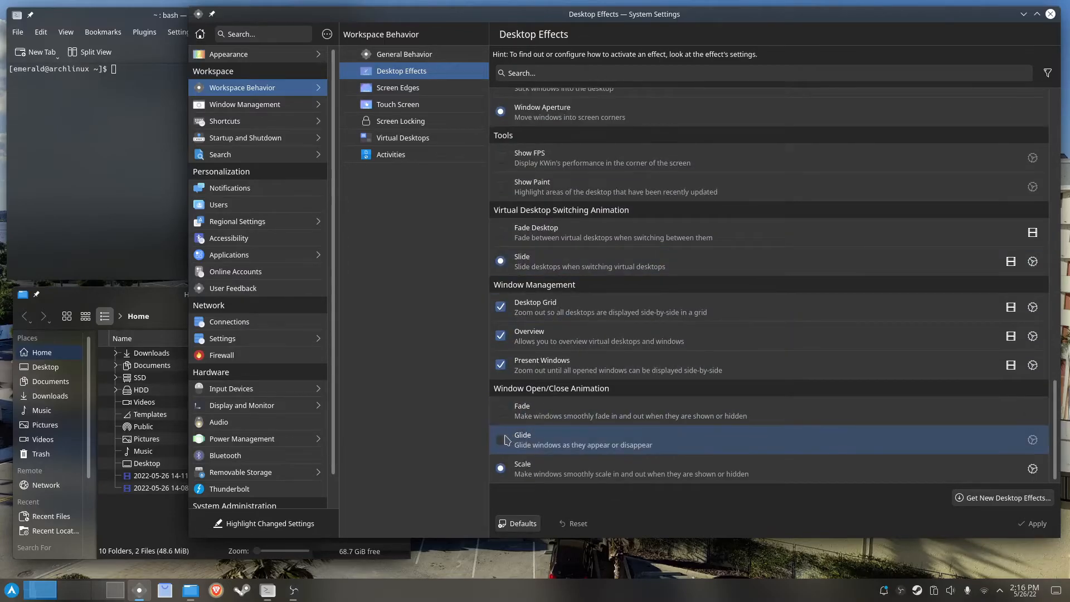
Try the Fade window open/close animation by closing and reopening Konsole, and switch back to Scale.
{"action": "left_click", "coordinate": [503, 414]}
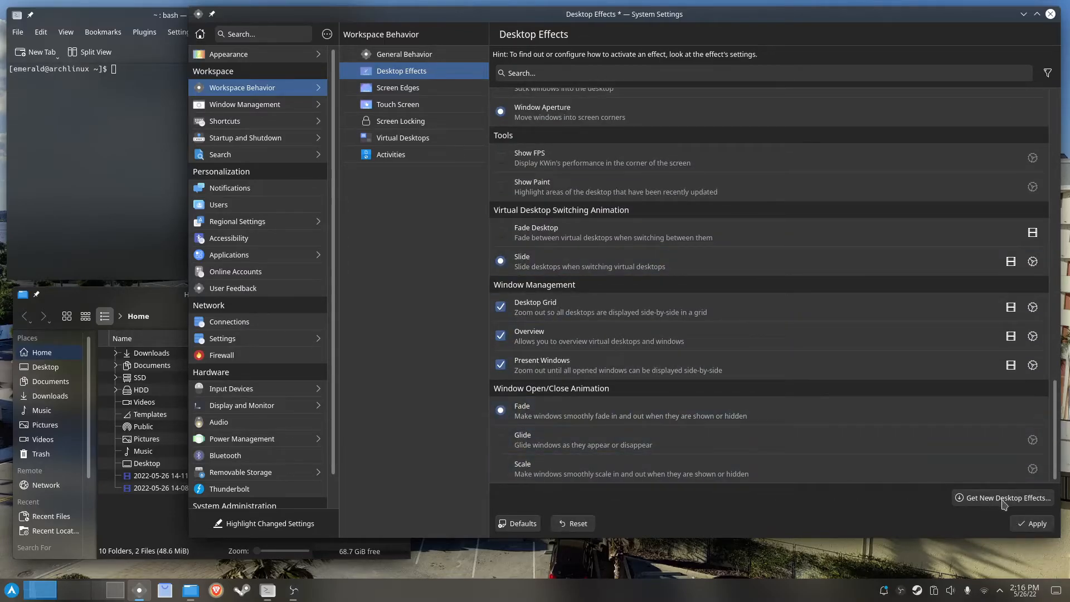
{"action": "left_click", "coordinate": [1031, 523]}
{"action": "left_click", "coordinate": [172, 21]}
{"action": "left_click_drag", "start_coordinate": [171, 17], "coordinate": [218, 59]}
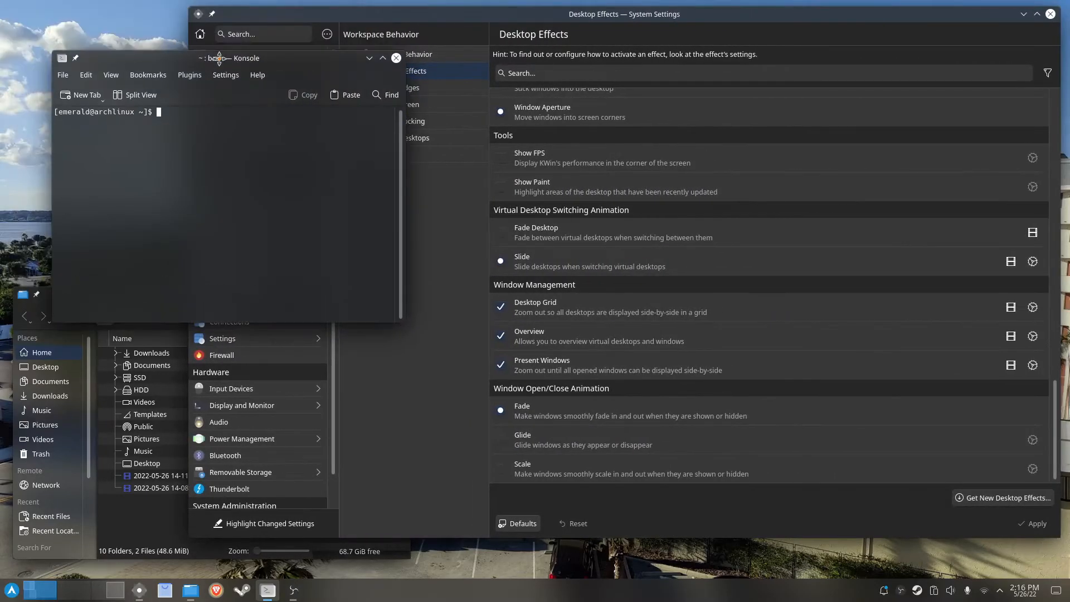
{"action": "left_click", "coordinate": [396, 58]}
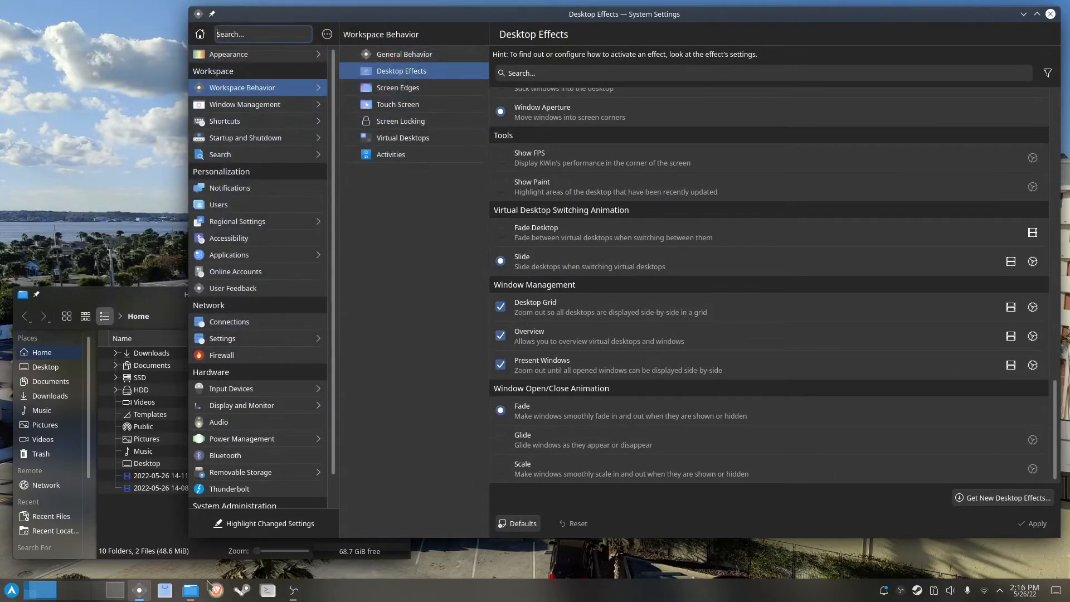
{"action": "left_click", "coordinate": [267, 589]}
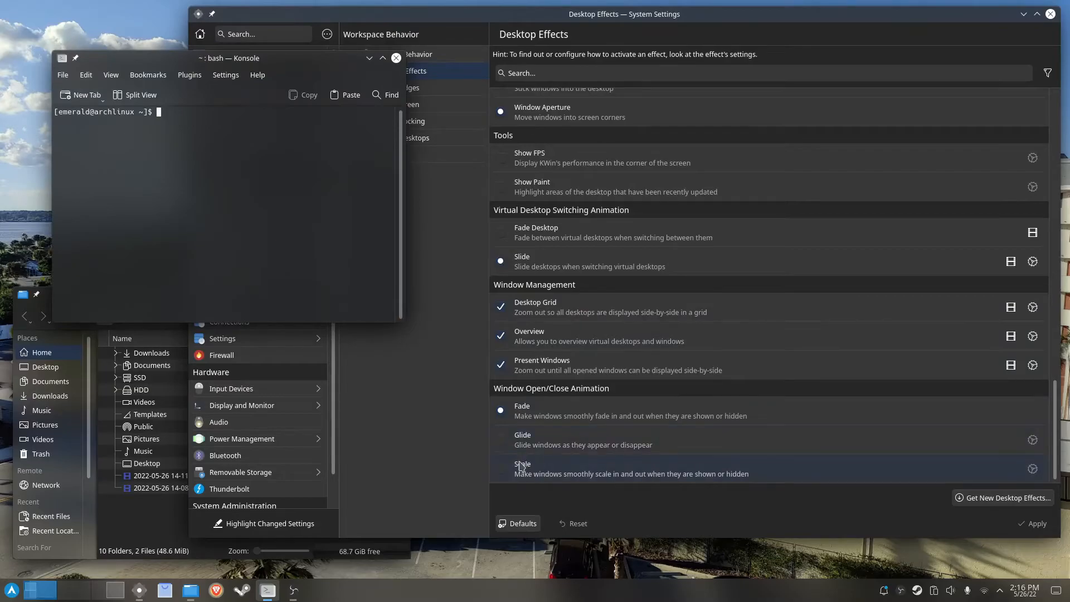
{"action": "left_click", "coordinate": [524, 467]}
{"action": "left_click", "coordinate": [1032, 523]}
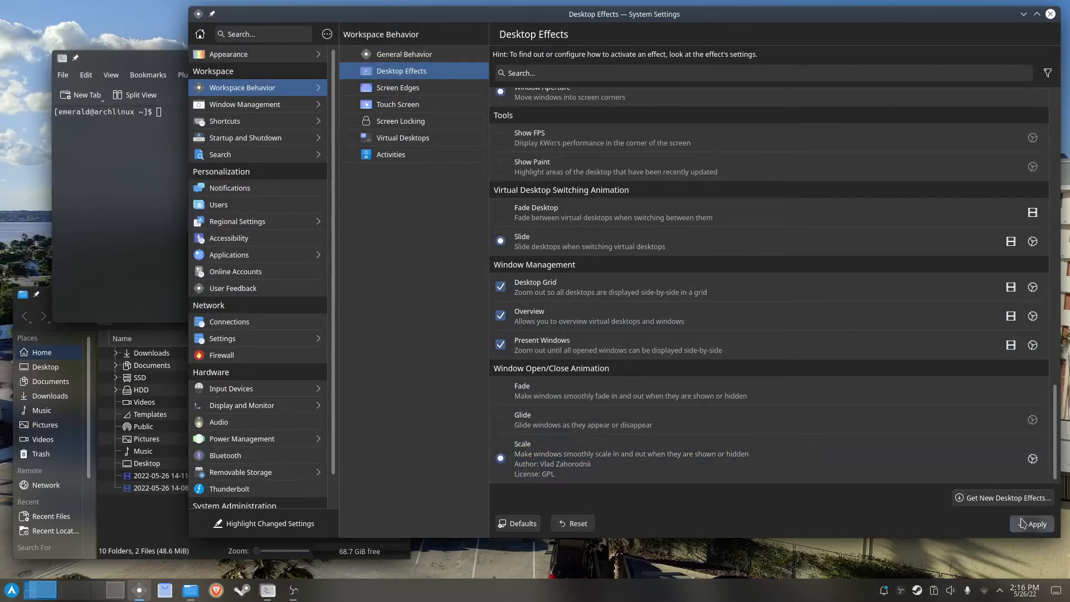
Check the online catalog of new desktop effects and close it.
{"action": "scroll", "coordinate": [676, 171], "scroll_direction": "up", "scroll_amount": 10}
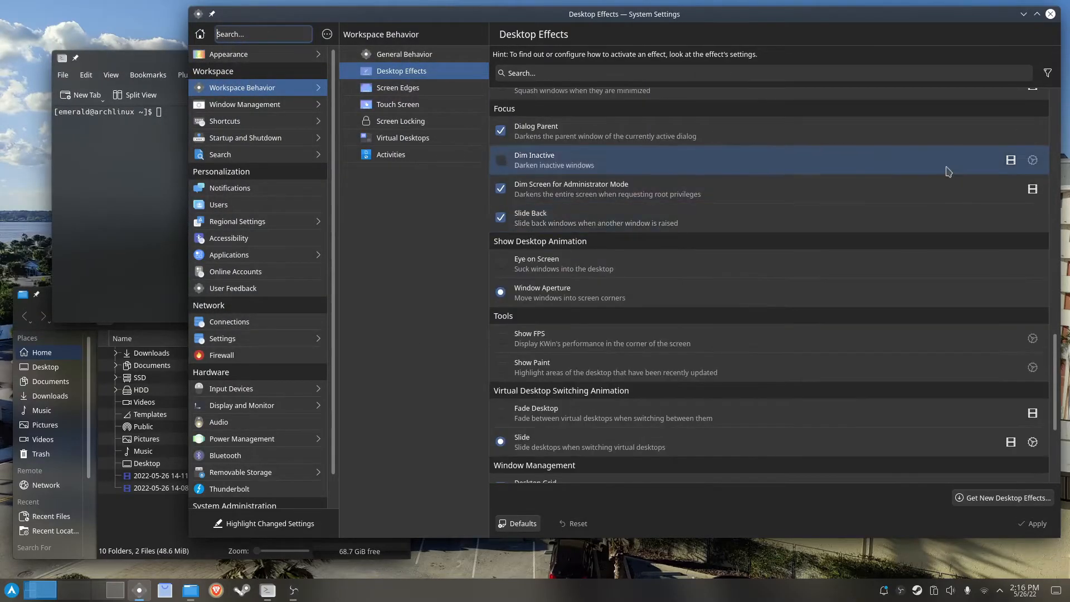
{"action": "left_click", "coordinate": [962, 496]}
{"action": "left_click_drag", "start_coordinate": [461, 136], "coordinate": [384, 121]}
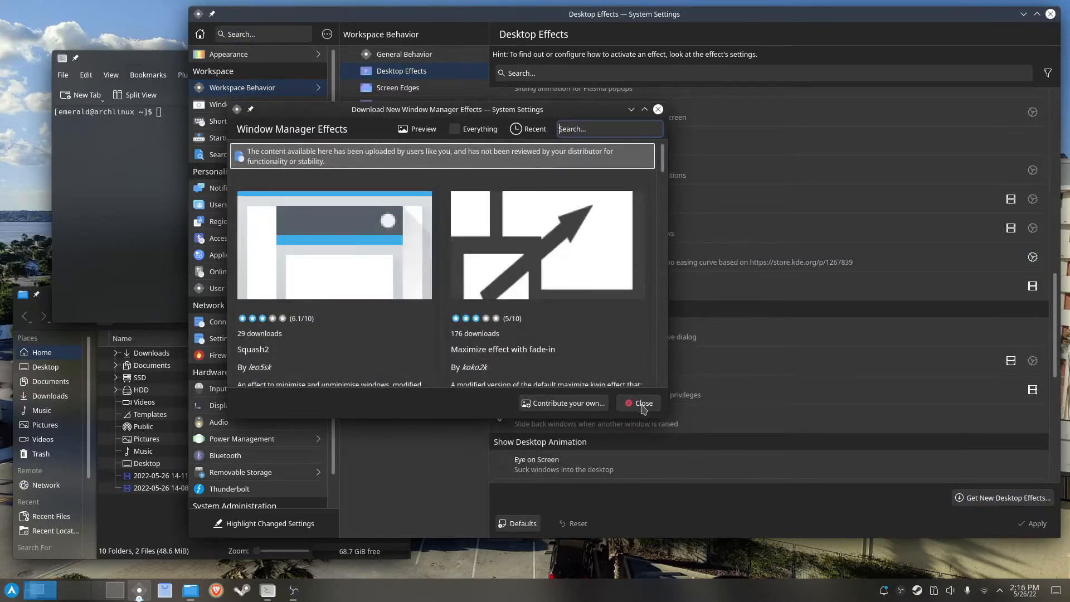
{"action": "left_click", "coordinate": [638, 403]}
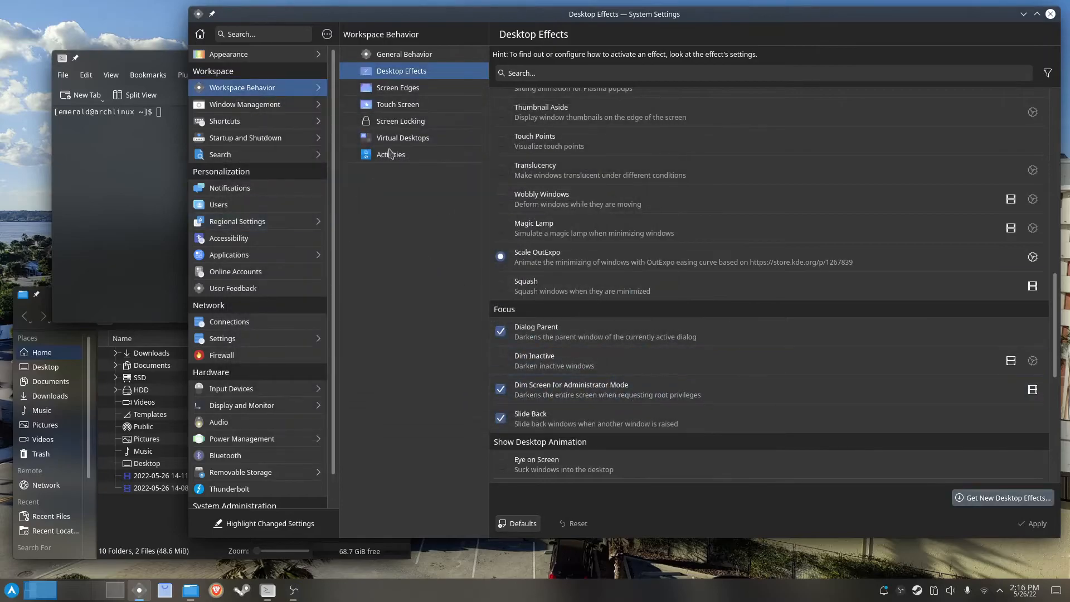
View the Screen Edges, Touch Screen and Screen Locking pages of the Workspace Behavior settings.
{"action": "left_click", "coordinate": [420, 88]}
{"action": "left_click", "coordinate": [420, 105]}
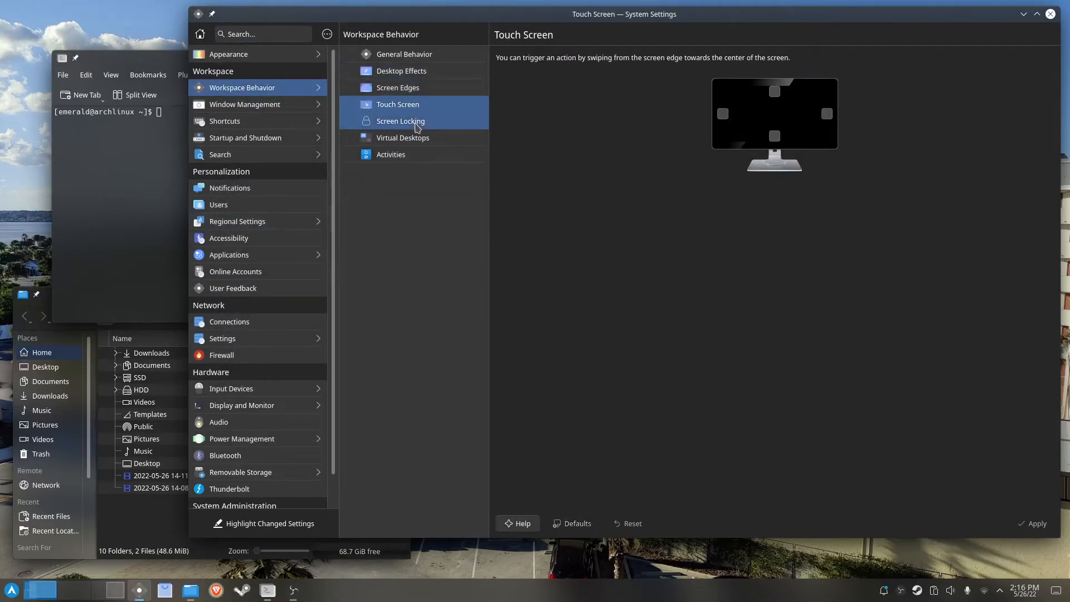
{"action": "left_click", "coordinate": [421, 121]}
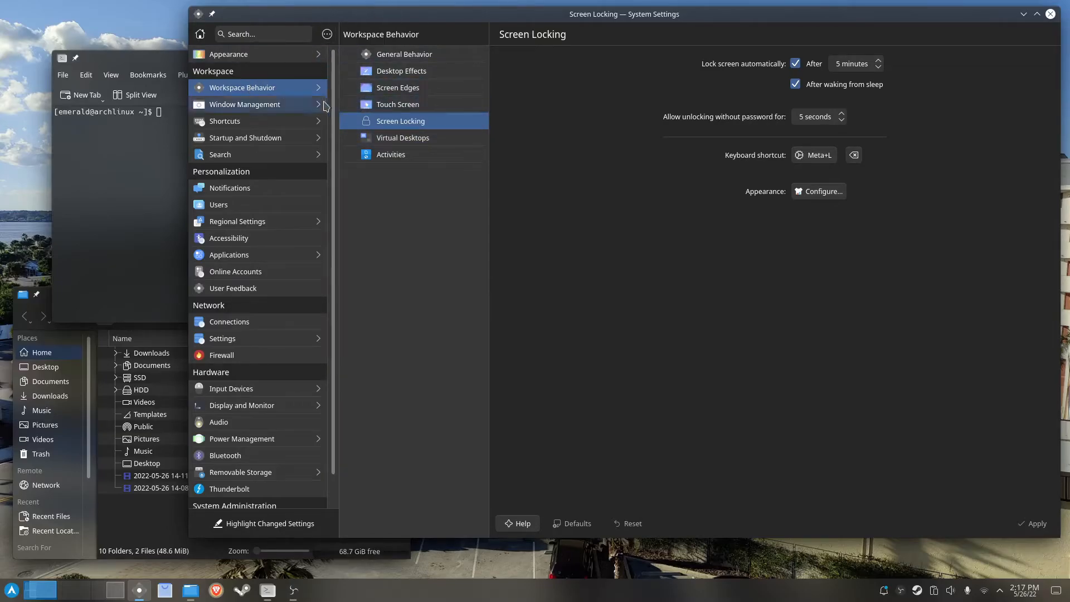
View the KWin Scripts page under Window Management and look over the remaining settings categories.
{"action": "left_click", "coordinate": [261, 105]}
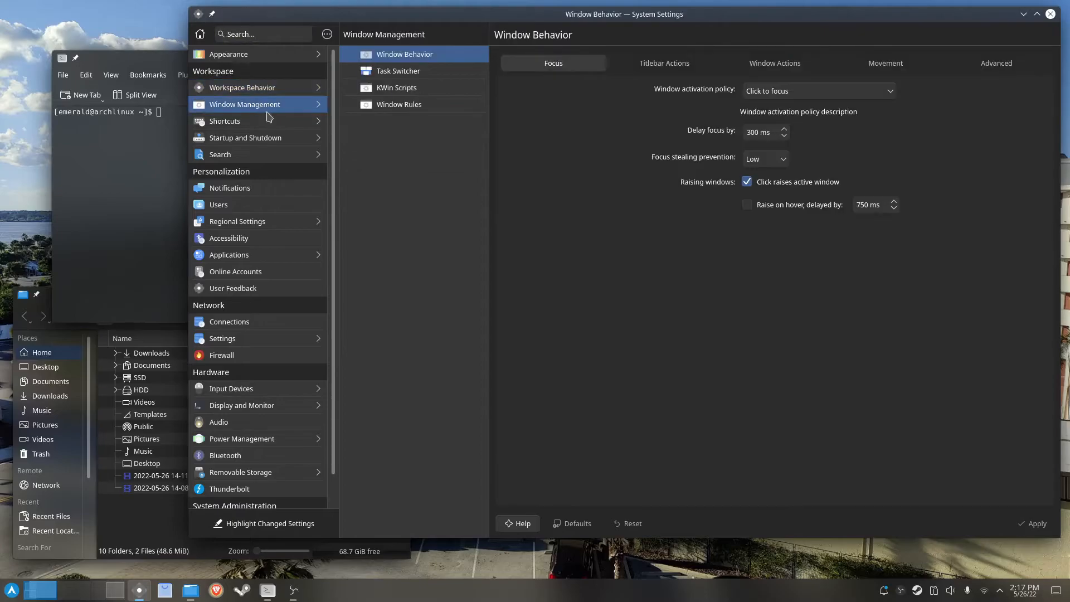
{"action": "left_click", "coordinate": [402, 91]}
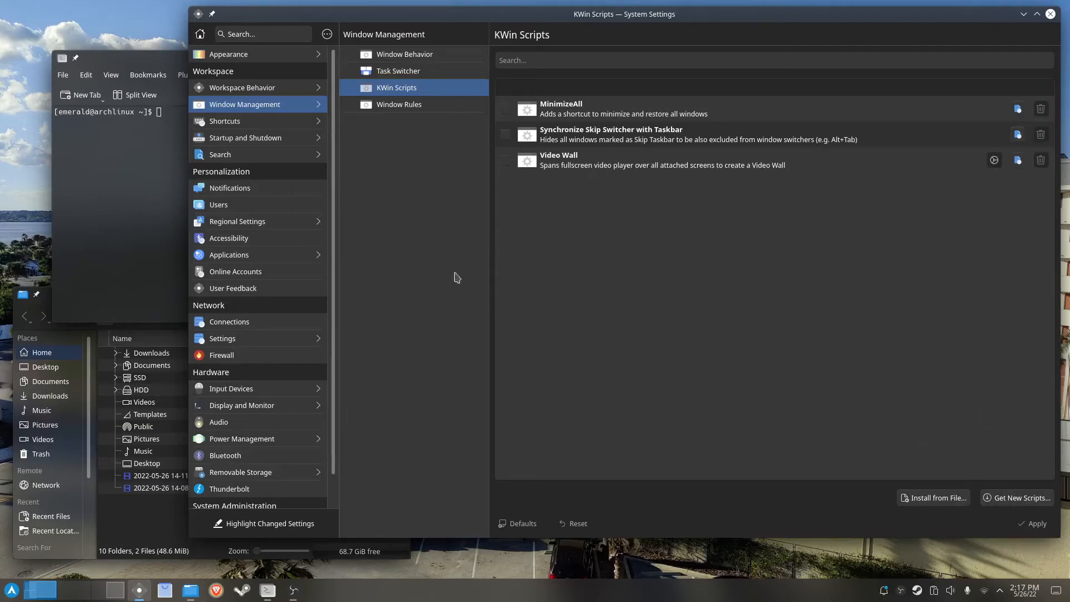
{"action": "scroll", "coordinate": [257, 181], "scroll_direction": "down", "scroll_amount": 1}
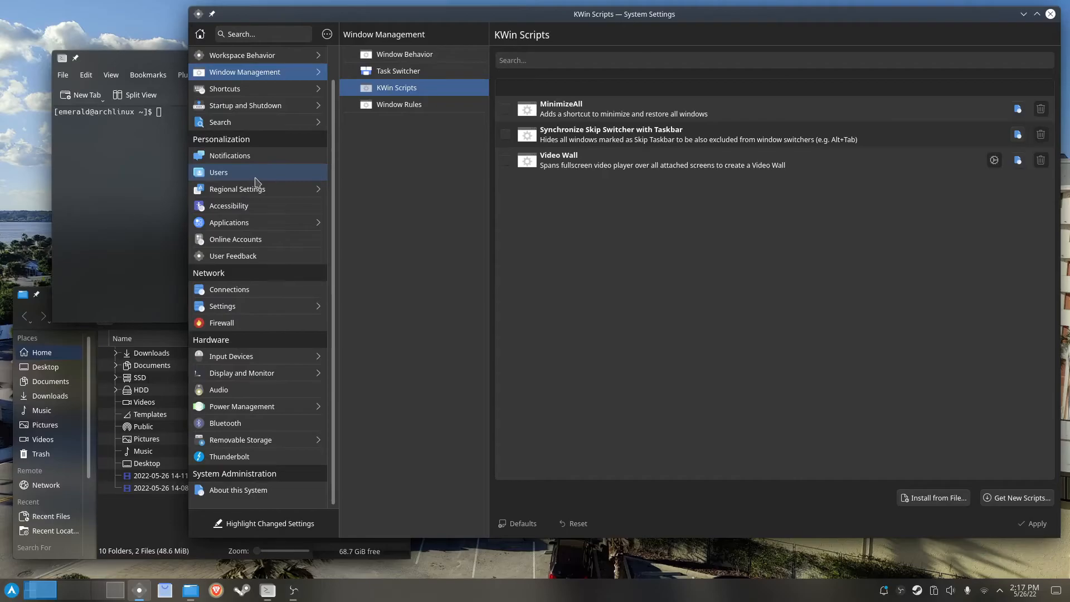
{"action": "scroll", "coordinate": [256, 182], "scroll_direction": "up", "scroll_amount": 1}
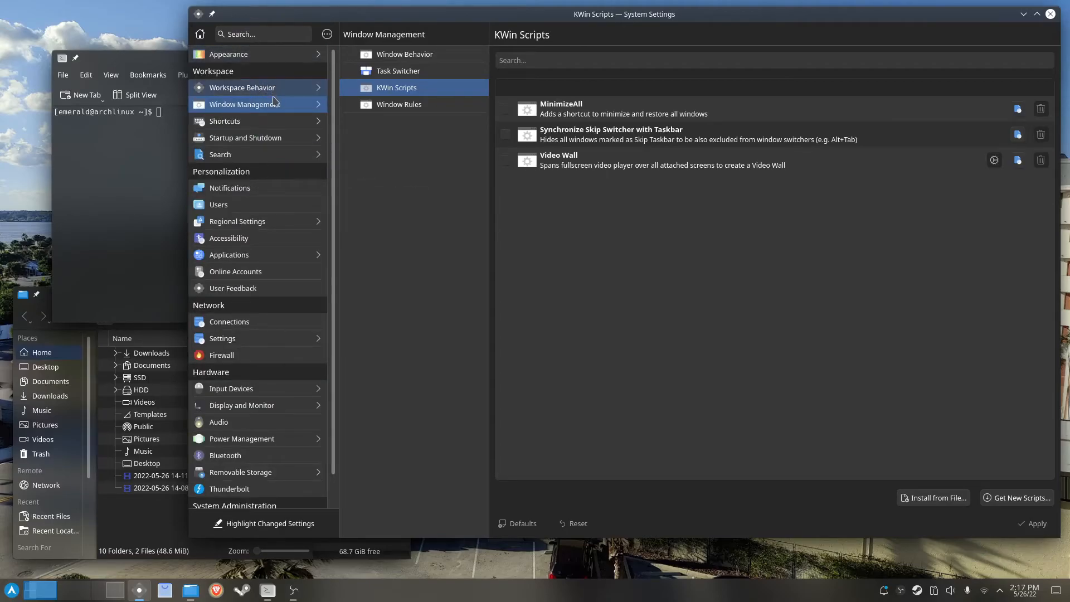
{"action": "scroll", "coordinate": [285, 210], "scroll_direction": "down", "scroll_amount": 1}
{"action": "scroll", "coordinate": [282, 219], "scroll_direction": "up", "scroll_amount": 1}
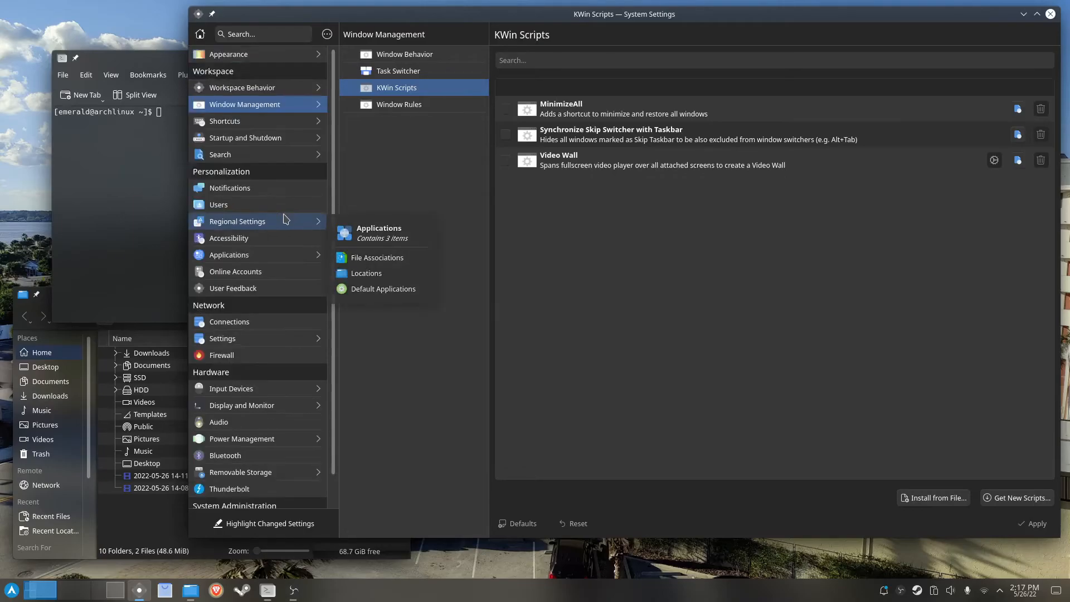
Return to the Appearance settings and look through the available application styles down to Oxygen.
{"action": "mouse_move", "coordinate": [281, 63]}
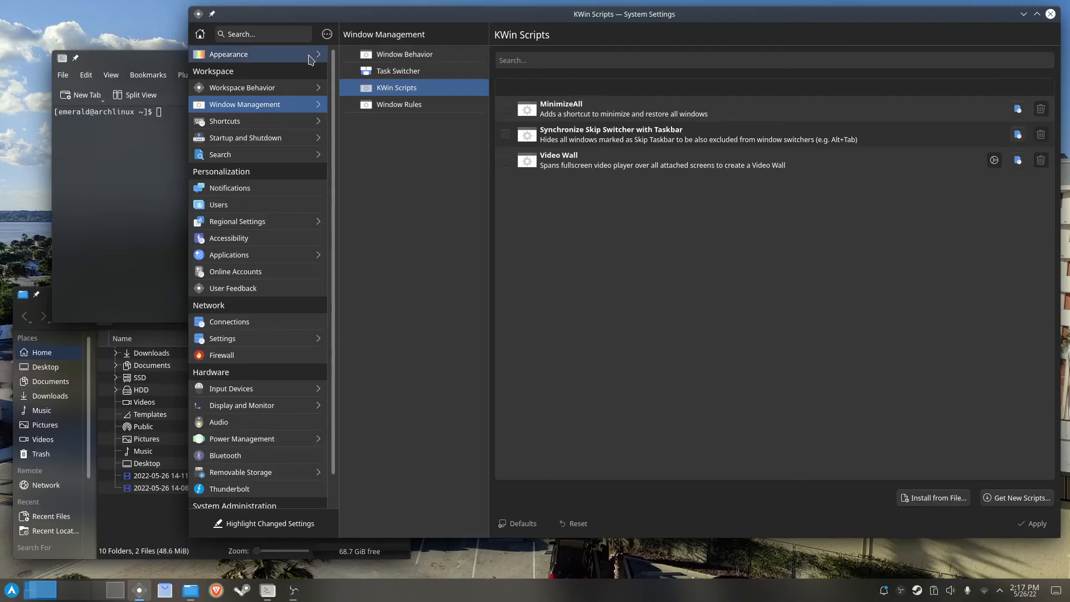
{"action": "left_click", "coordinate": [232, 54]}
{"action": "left_click", "coordinate": [431, 72]}
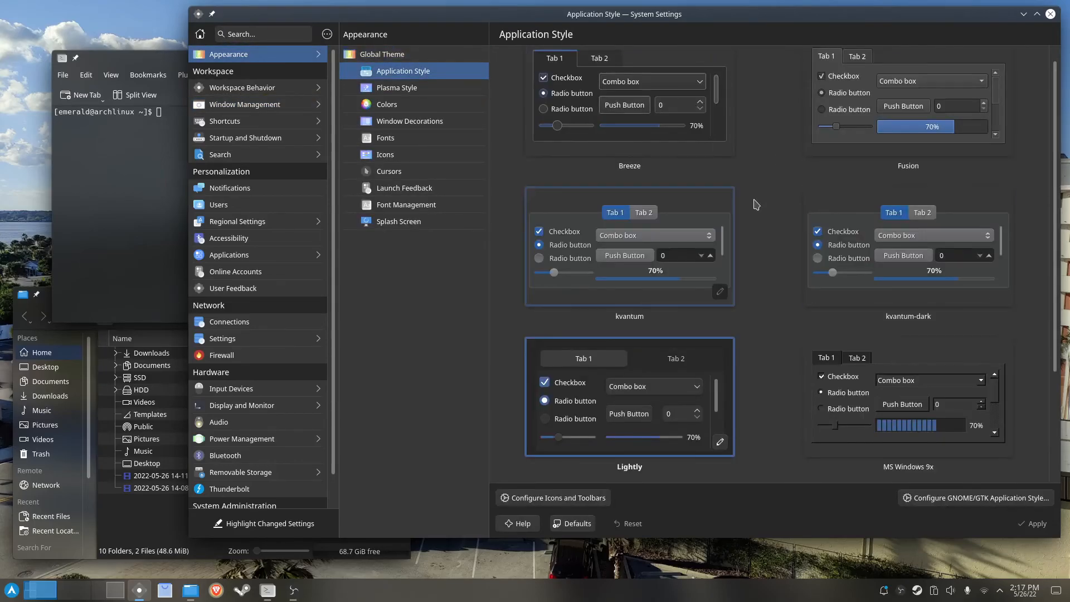
{"action": "scroll", "coordinate": [754, 285], "scroll_direction": "up", "scroll_amount": 1}
{"action": "scroll", "coordinate": [792, 261], "scroll_direction": "down", "scroll_amount": 5}
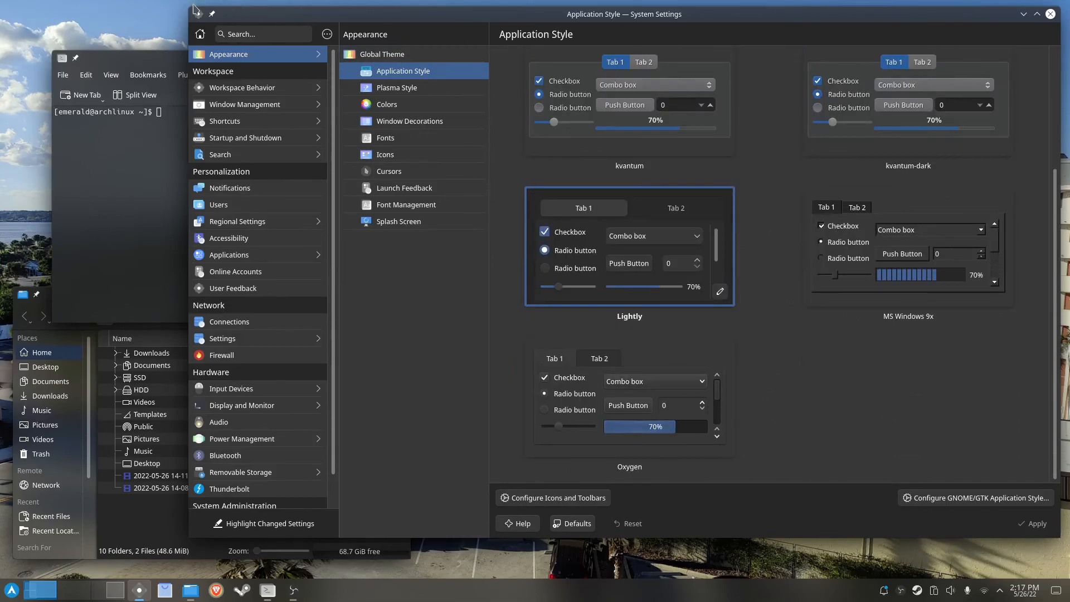
Minimize the Konsole, System Settings and Dolphin windows to clear the desktop.
{"action": "left_click", "coordinate": [144, 134]}
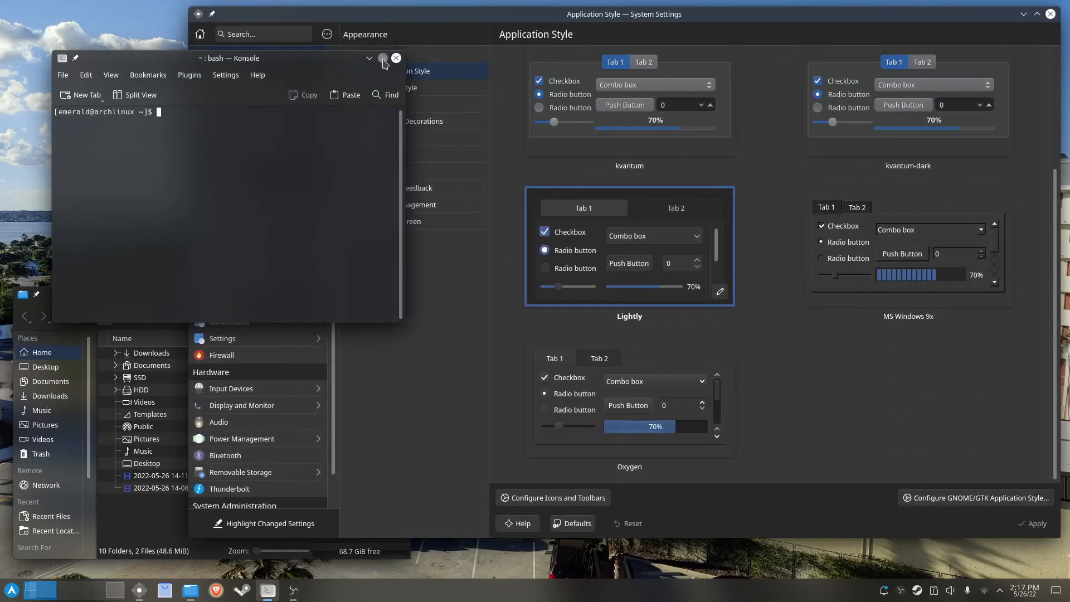
{"action": "left_click", "coordinate": [372, 58]}
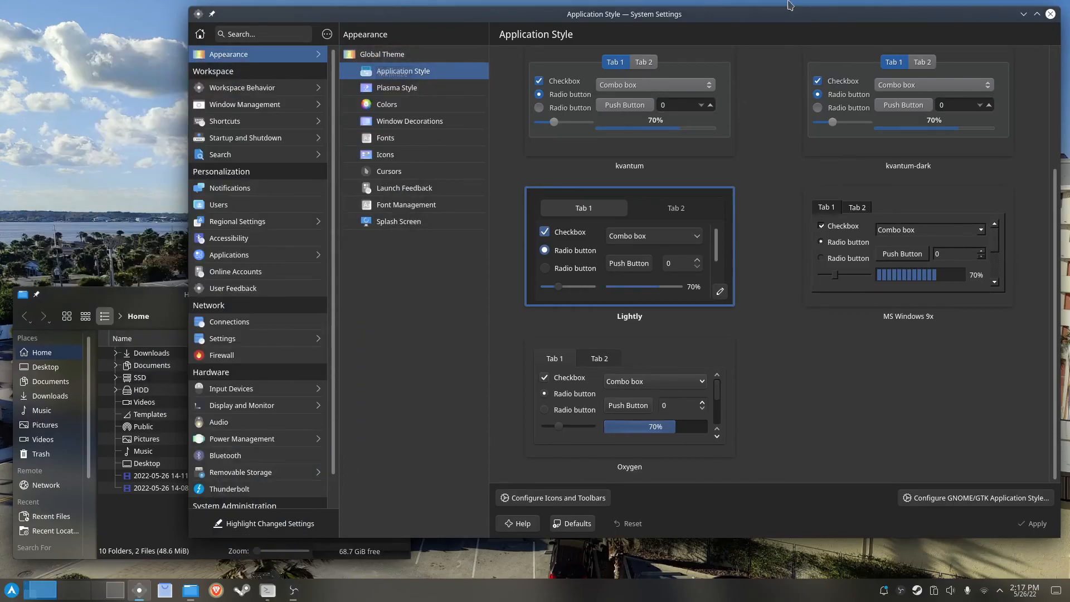
{"action": "left_click", "coordinate": [1023, 15]}
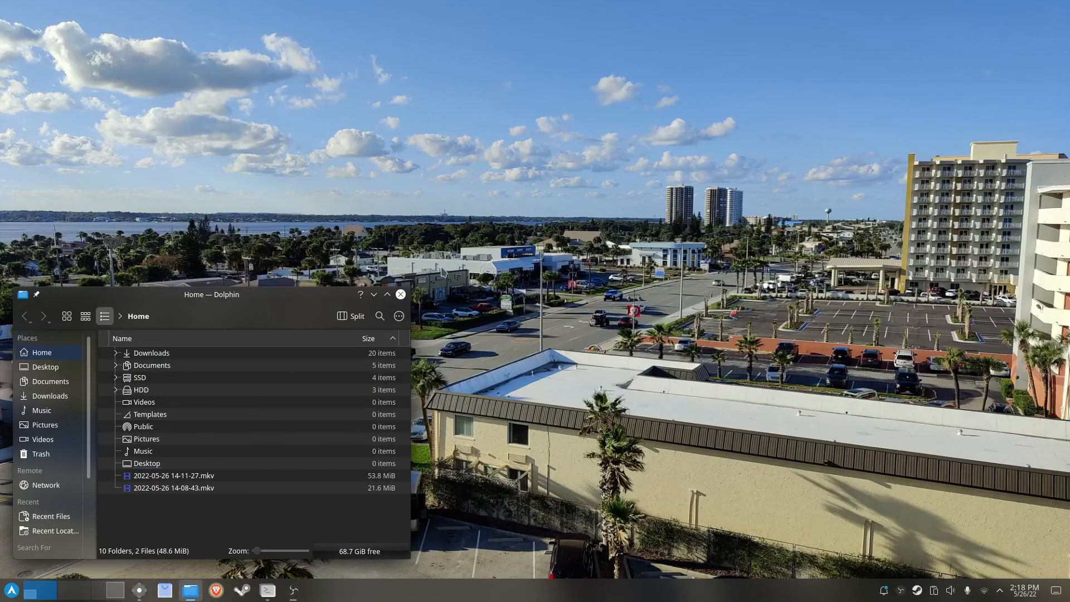
{"action": "left_click", "coordinate": [374, 295]}
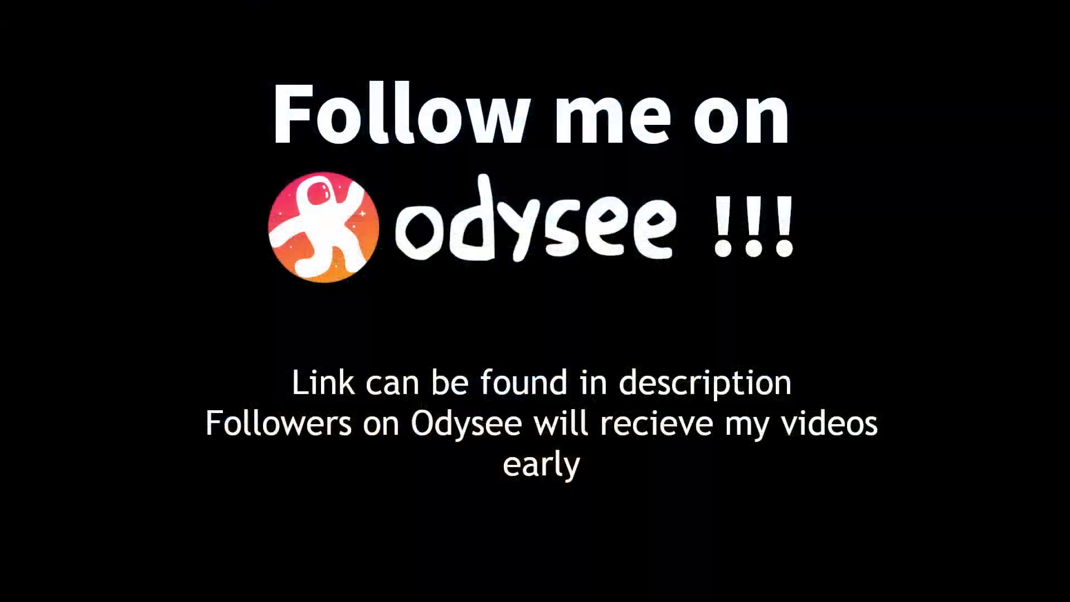